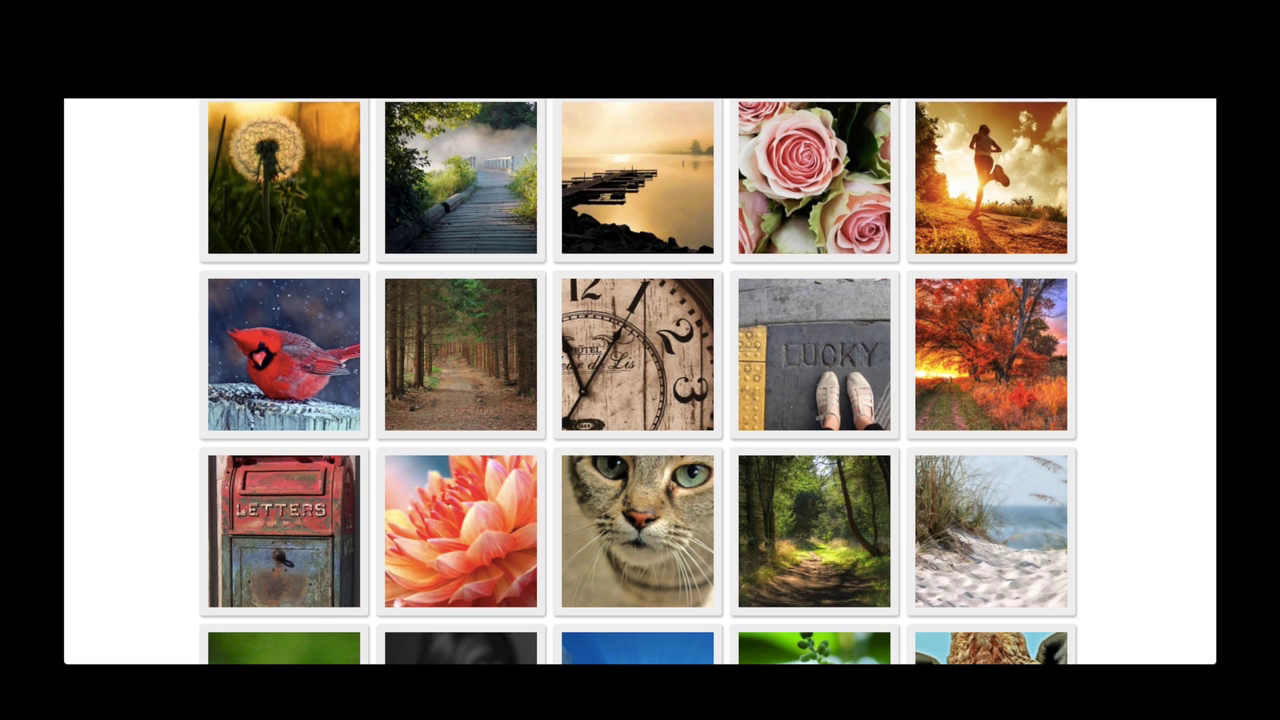
Step: Scroll down to the ImageSuite panel and include Vines in the media search
{"action": "scroll", "coordinate": [1162, 117], "scroll_direction": "down", "scroll_amount": 2}
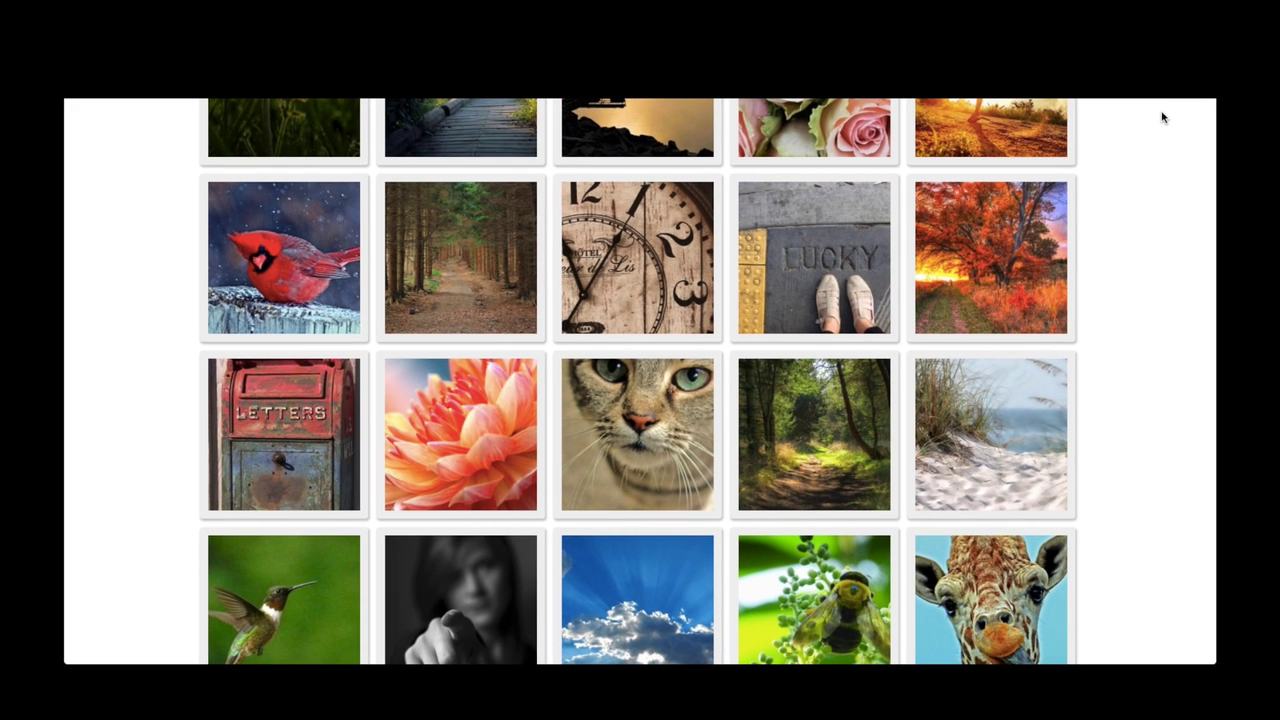
{"action": "scroll", "coordinate": [1162, 117], "scroll_direction": "down", "scroll_amount": 2}
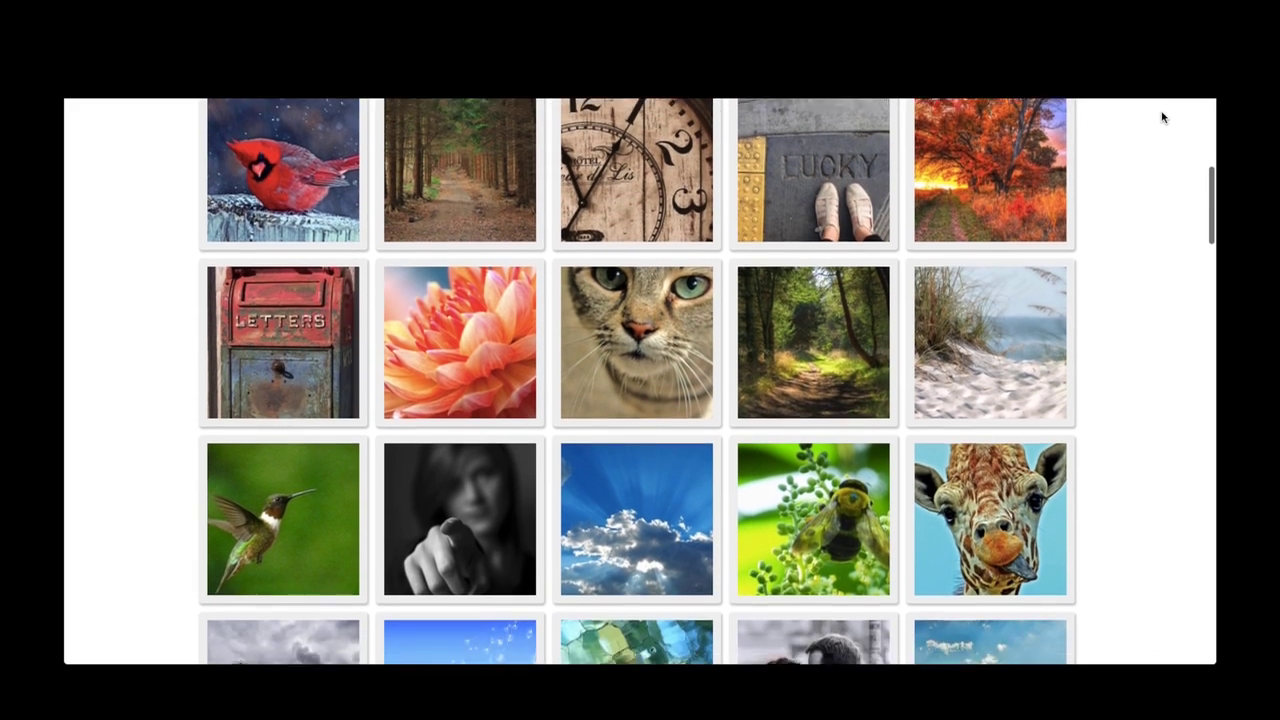
{"action": "scroll", "coordinate": [1162, 117], "scroll_direction": "down", "scroll_amount": 2}
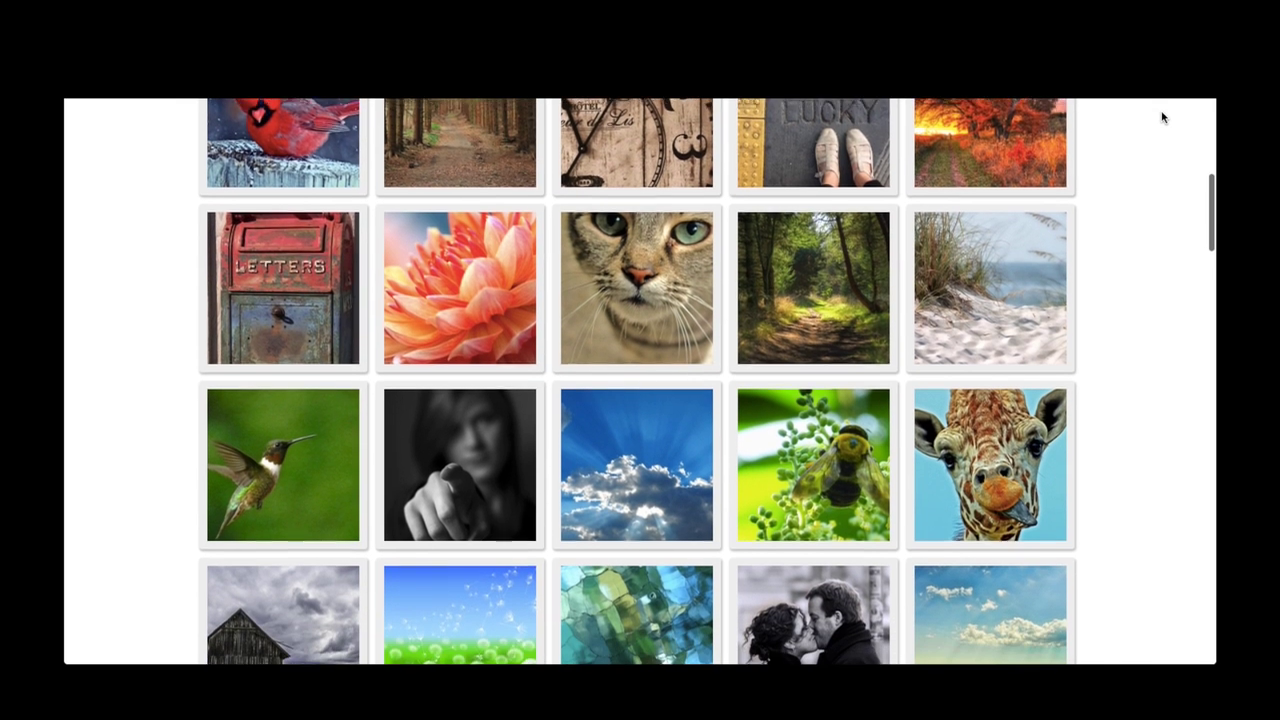
{"action": "scroll", "coordinate": [1162, 117], "scroll_direction": "down", "scroll_amount": 2}
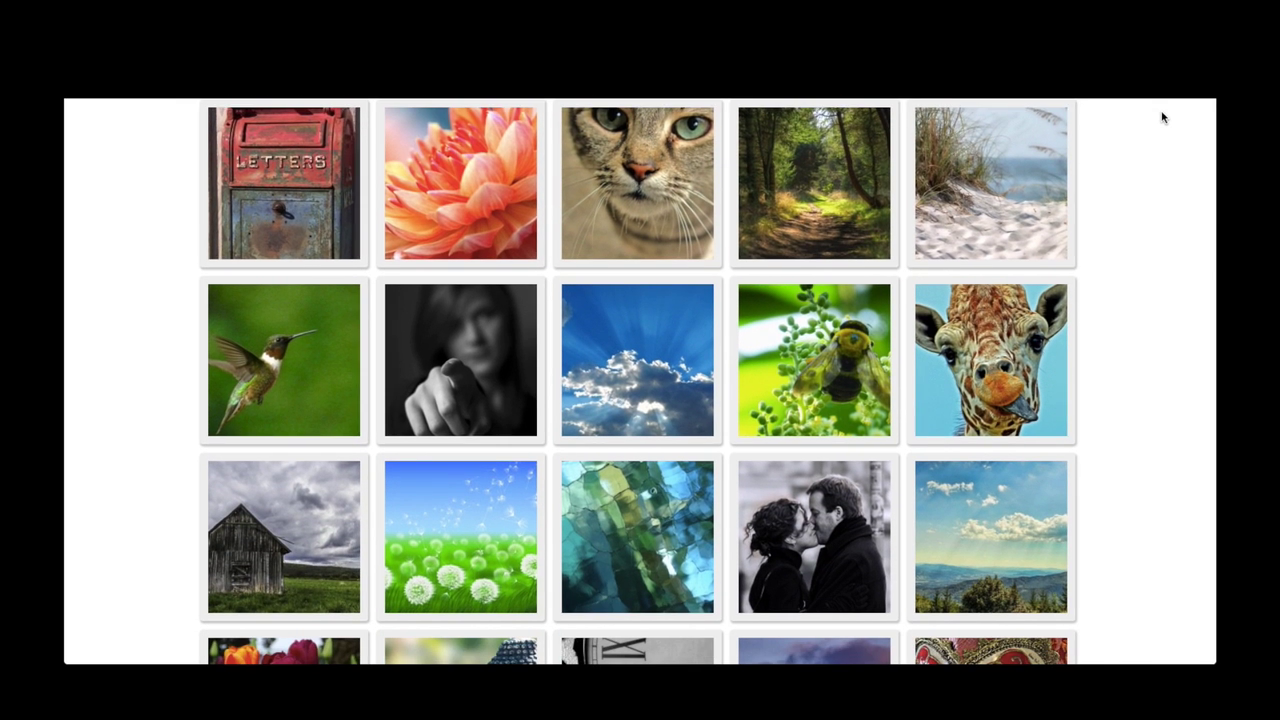
{"action": "scroll", "coordinate": [1162, 117], "scroll_direction": "down", "scroll_amount": 3}
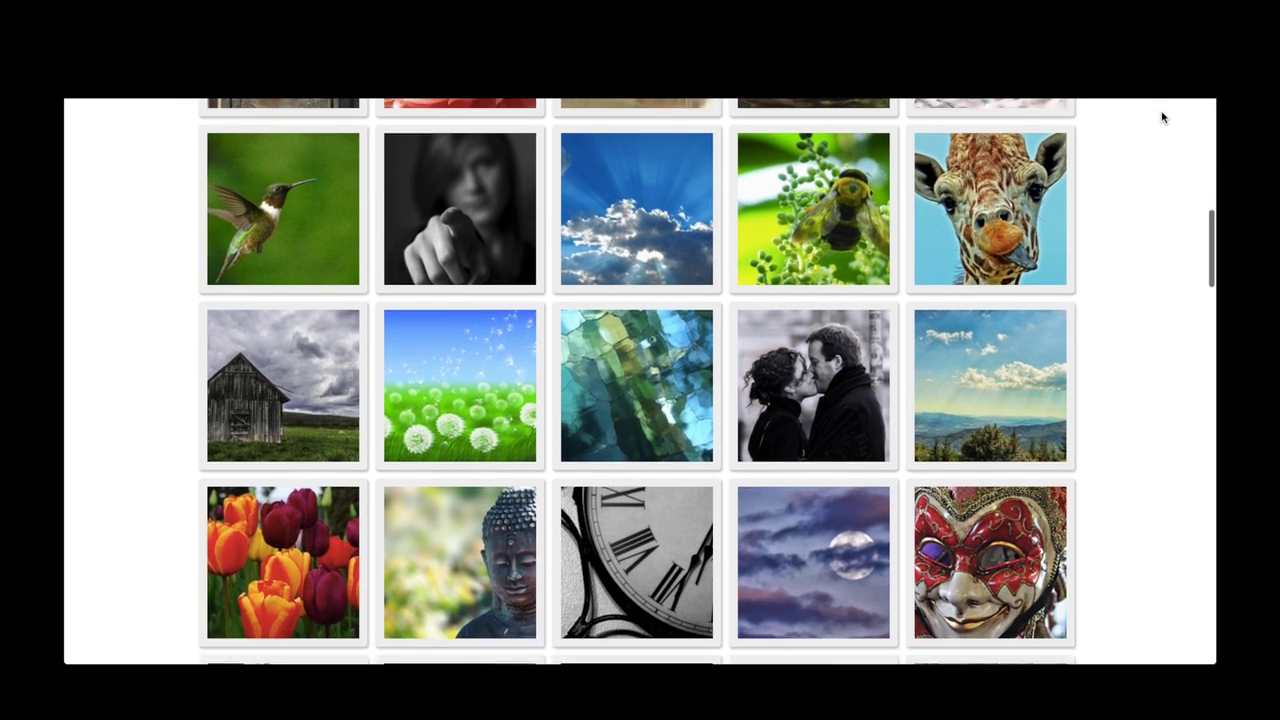
{"action": "scroll", "coordinate": [1162, 117], "scroll_direction": "down", "scroll_amount": 1}
{"action": "scroll", "coordinate": [1162, 117], "scroll_direction": "down", "scroll_amount": 2}
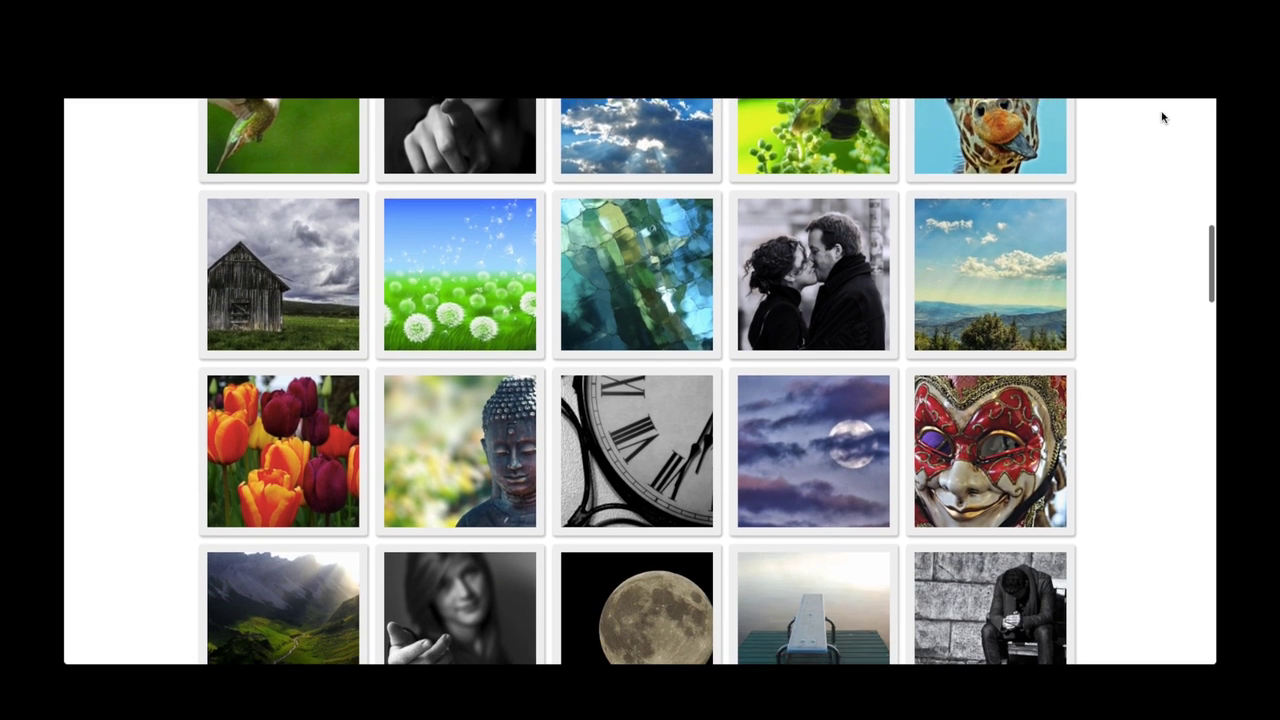
{"action": "scroll", "coordinate": [1162, 117], "scroll_direction": "down", "scroll_amount": 2}
{"action": "scroll", "coordinate": [1162, 117], "scroll_direction": "down", "scroll_amount": 1}
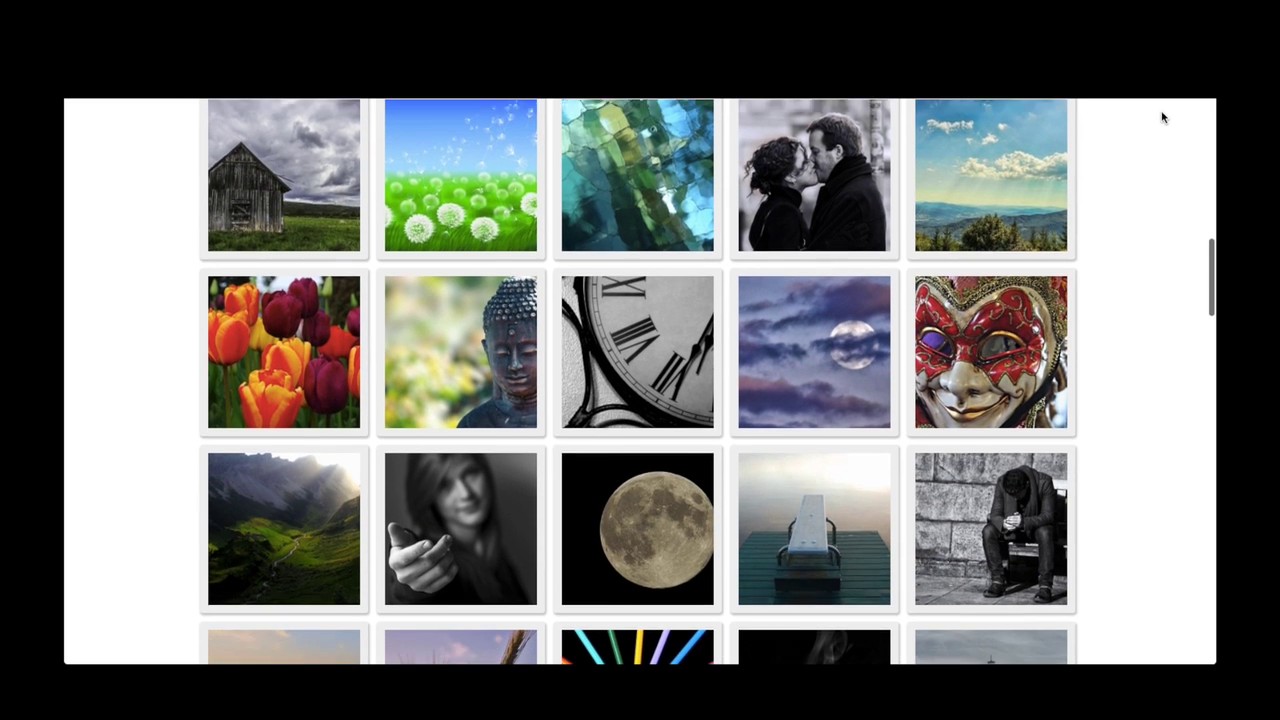
{"action": "scroll", "coordinate": [1162, 117], "scroll_direction": "down", "scroll_amount": 1}
{"action": "scroll", "coordinate": [1162, 117], "scroll_direction": "down", "scroll_amount": 1}
{"action": "scroll", "coordinate": [1162, 117], "scroll_direction": "down", "scroll_amount": 1}
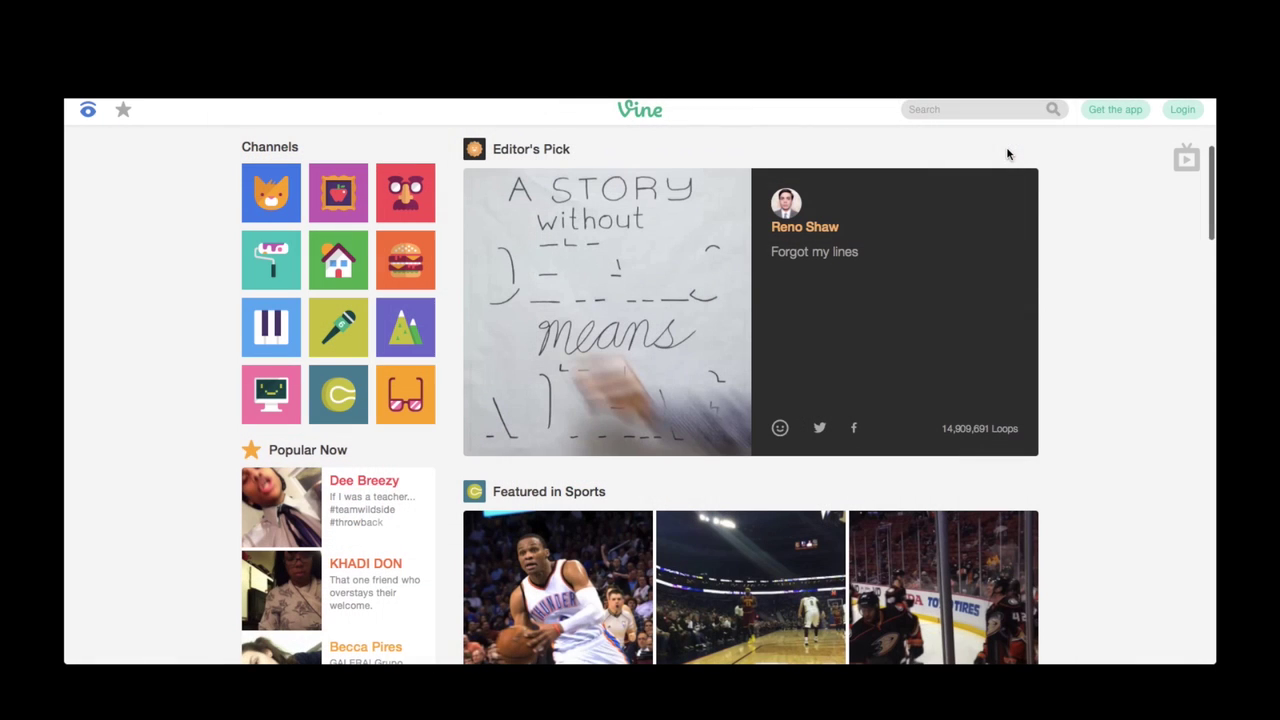
{"action": "scroll", "coordinate": [1047, 268], "scroll_direction": "down", "scroll_amount": 1}
{"action": "scroll", "coordinate": [1048, 275], "scroll_direction": "down", "scroll_amount": 1}
{"action": "scroll", "coordinate": [1048, 275], "scroll_direction": "down", "scroll_amount": 1}
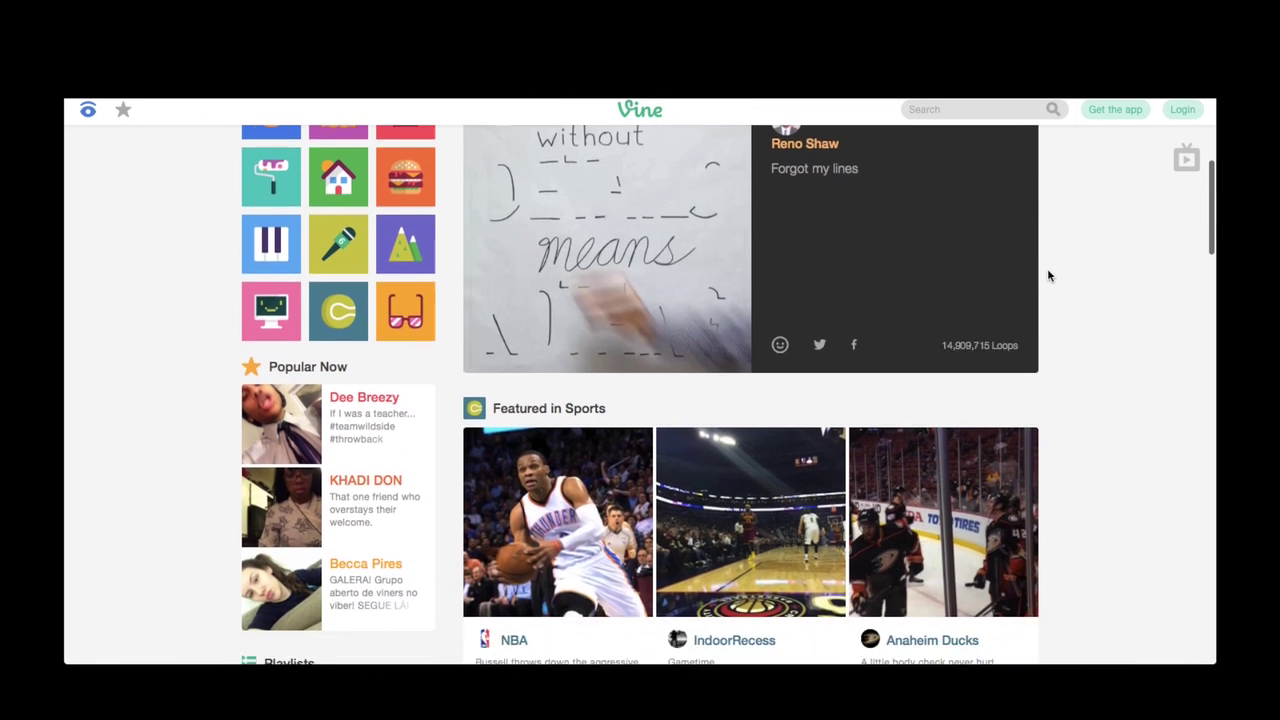
{"action": "scroll", "coordinate": [1048, 275], "scroll_direction": "down", "scroll_amount": 1}
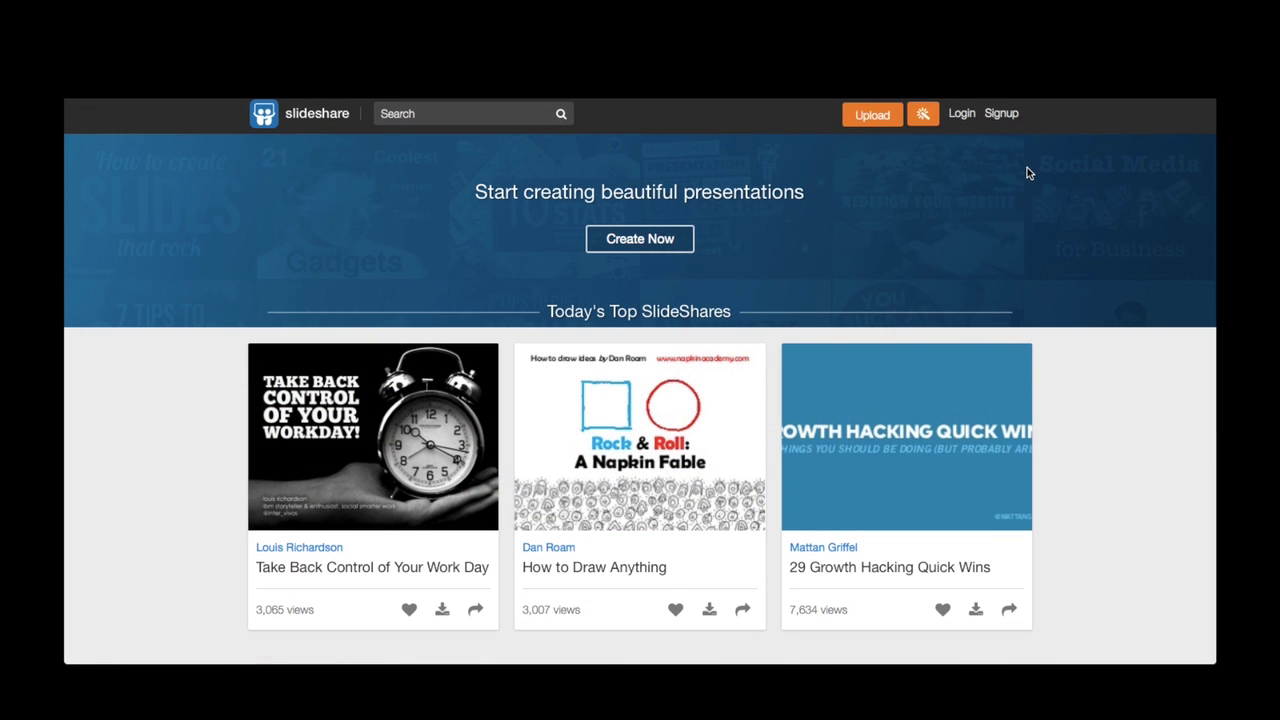
{"action": "scroll", "coordinate": [1027, 172], "scroll_direction": "down", "scroll_amount": 1}
{"action": "scroll", "coordinate": [1027, 167], "scroll_direction": "down", "scroll_amount": 1}
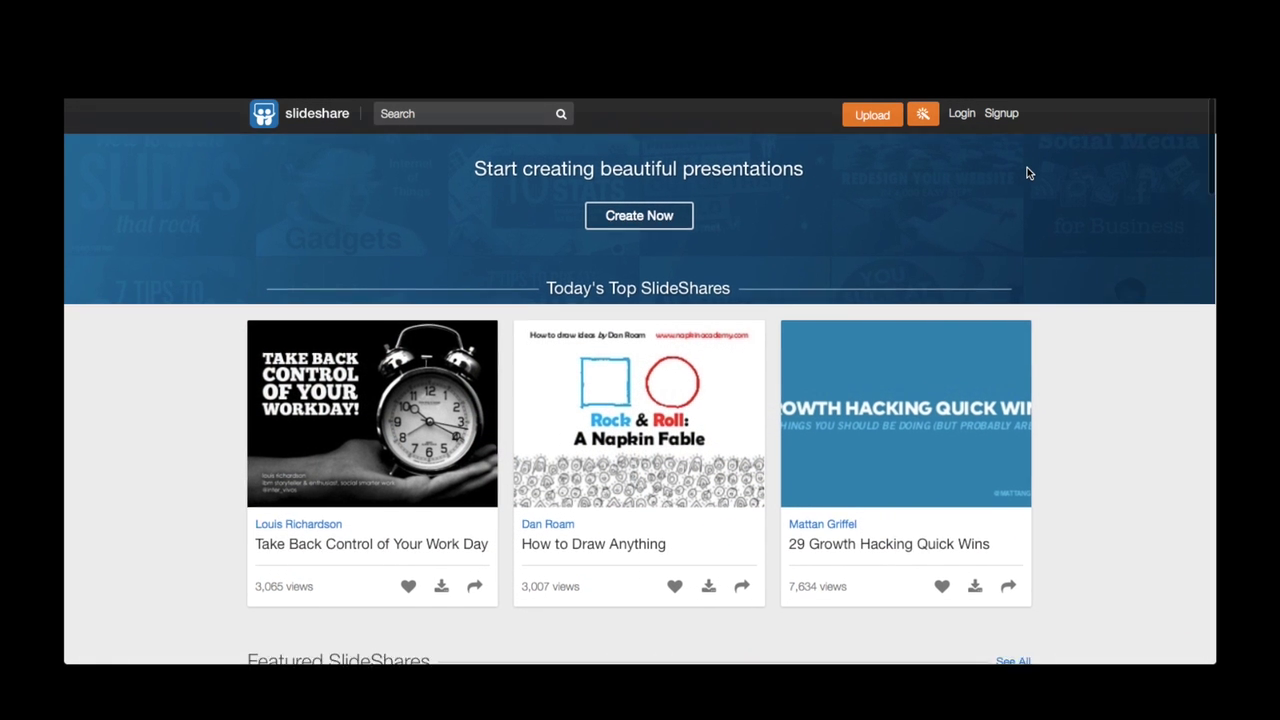
{"action": "scroll", "coordinate": [1027, 167], "scroll_direction": "down", "scroll_amount": 1}
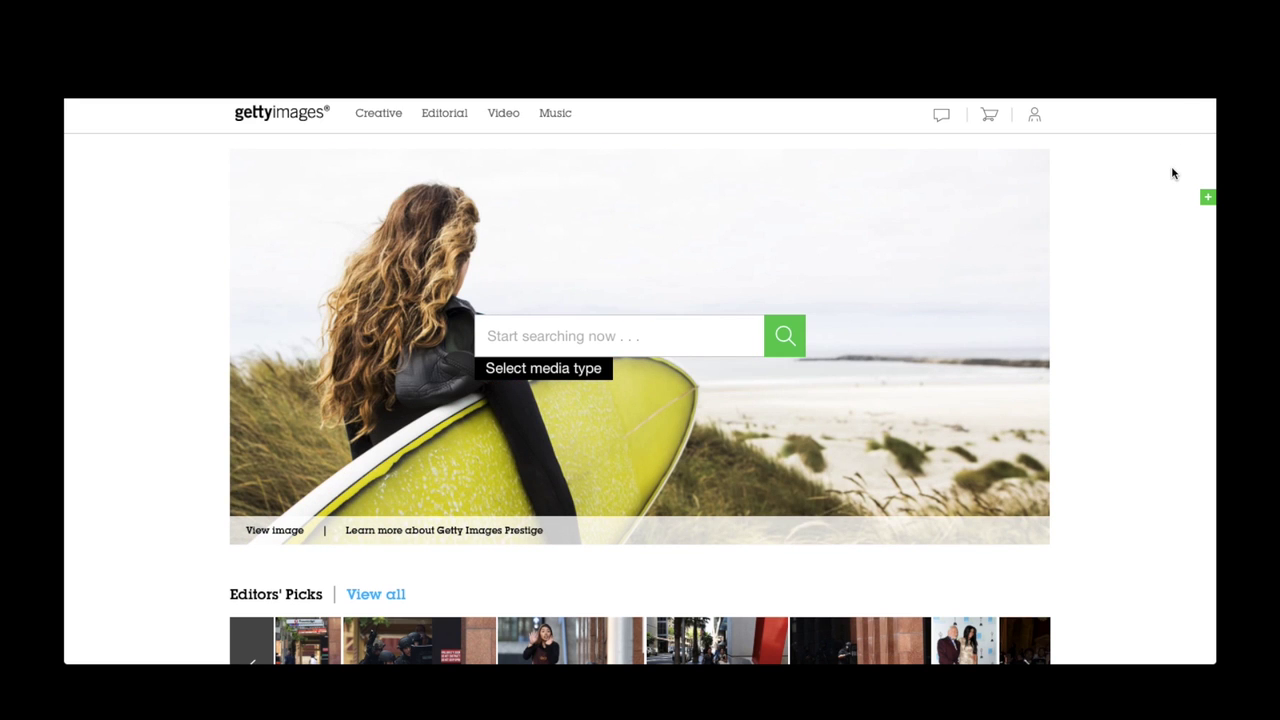
{"action": "scroll", "coordinate": [1178, 150], "scroll_direction": "down", "scroll_amount": 2}
{"action": "scroll", "coordinate": [1175, 165], "scroll_direction": "down", "scroll_amount": 1}
{"action": "scroll", "coordinate": [1173, 174], "scroll_direction": "down", "scroll_amount": 1}
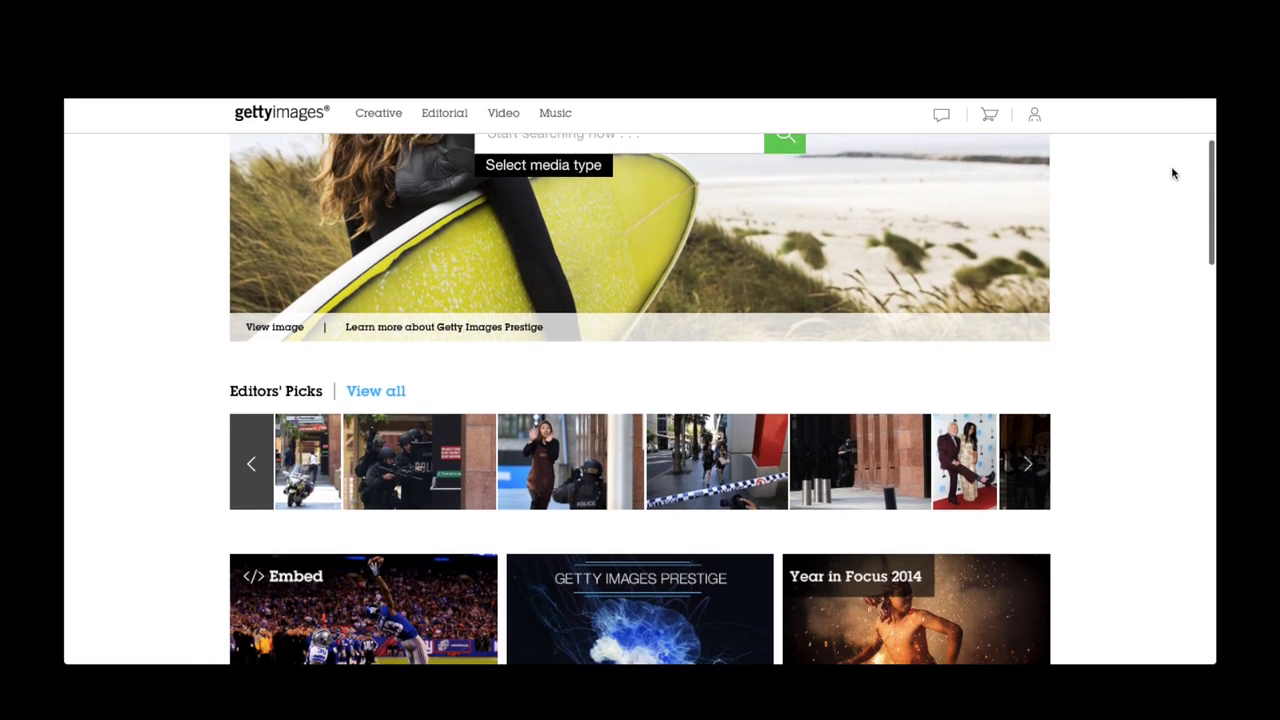
{"action": "scroll", "coordinate": [1171, 171], "scroll_direction": "down", "scroll_amount": 2}
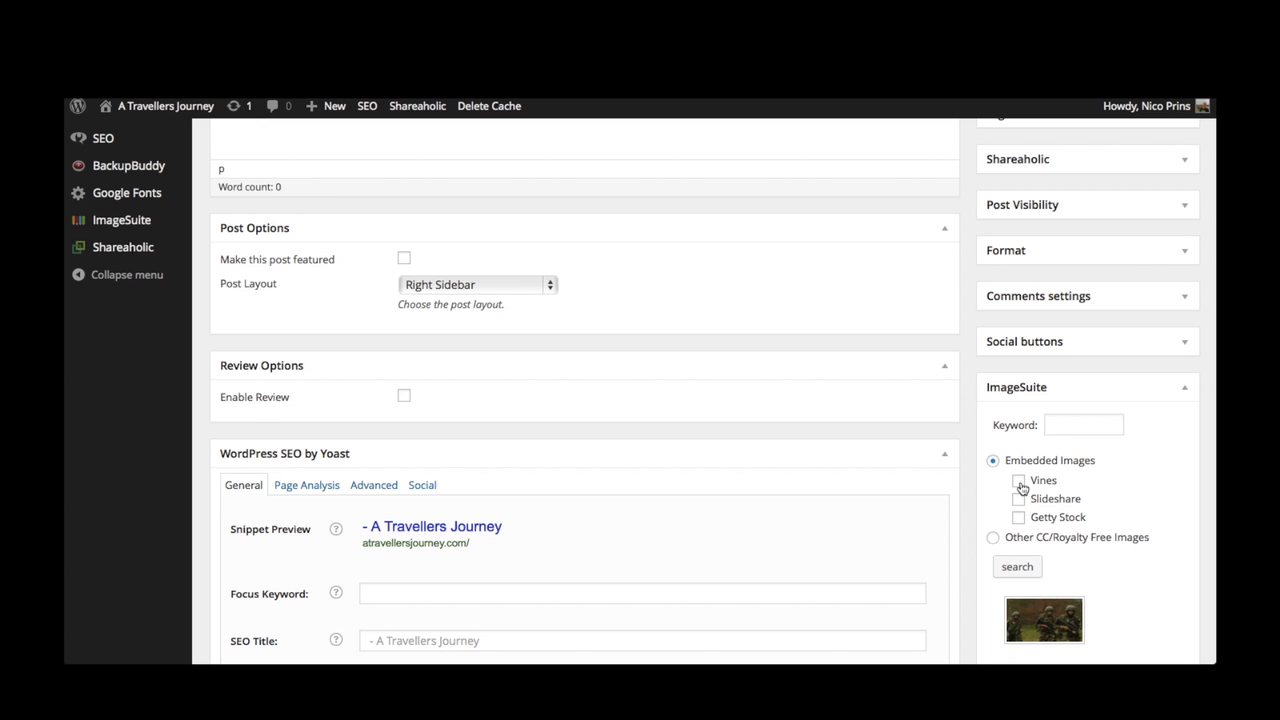
{"action": "left_click", "coordinate": [1019, 482]}
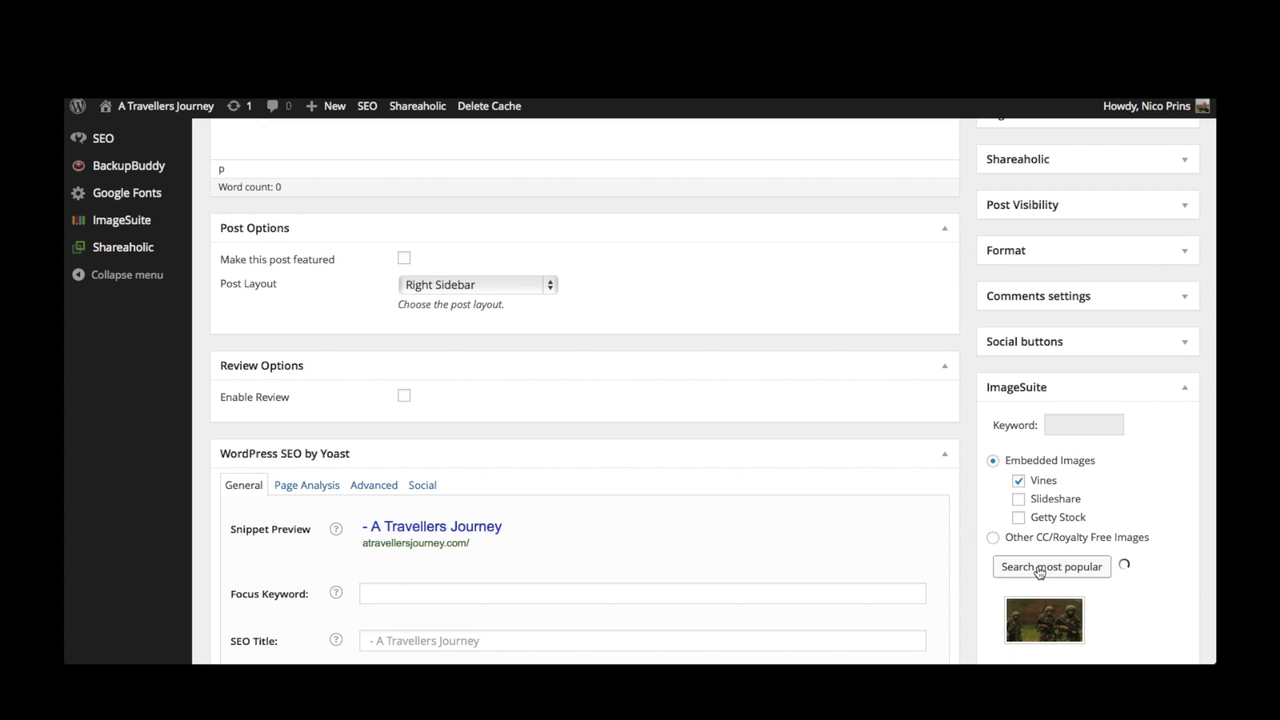
Step: Preview the second popular Vine video and continue the post title with 'unny VInes'
{"action": "scroll", "coordinate": [1060, 560], "scroll_direction": "down", "scroll_amount": 5}
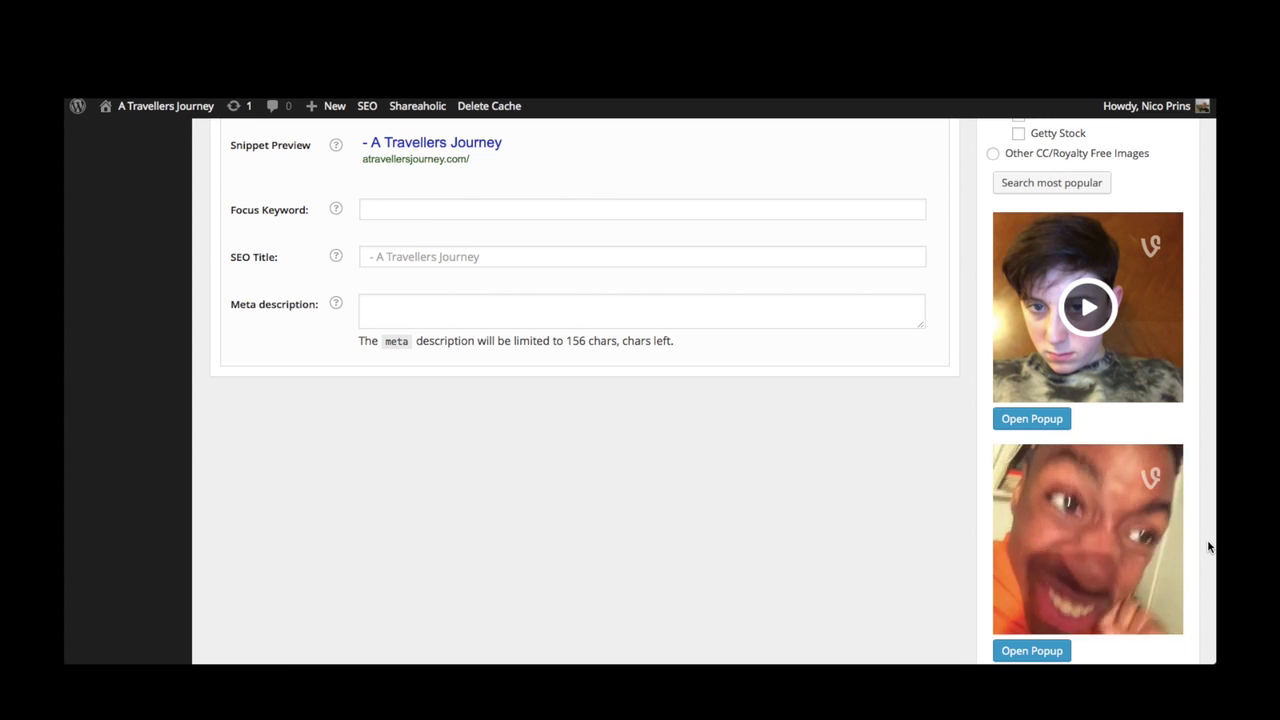
{"action": "left_click", "coordinate": [1054, 652]}
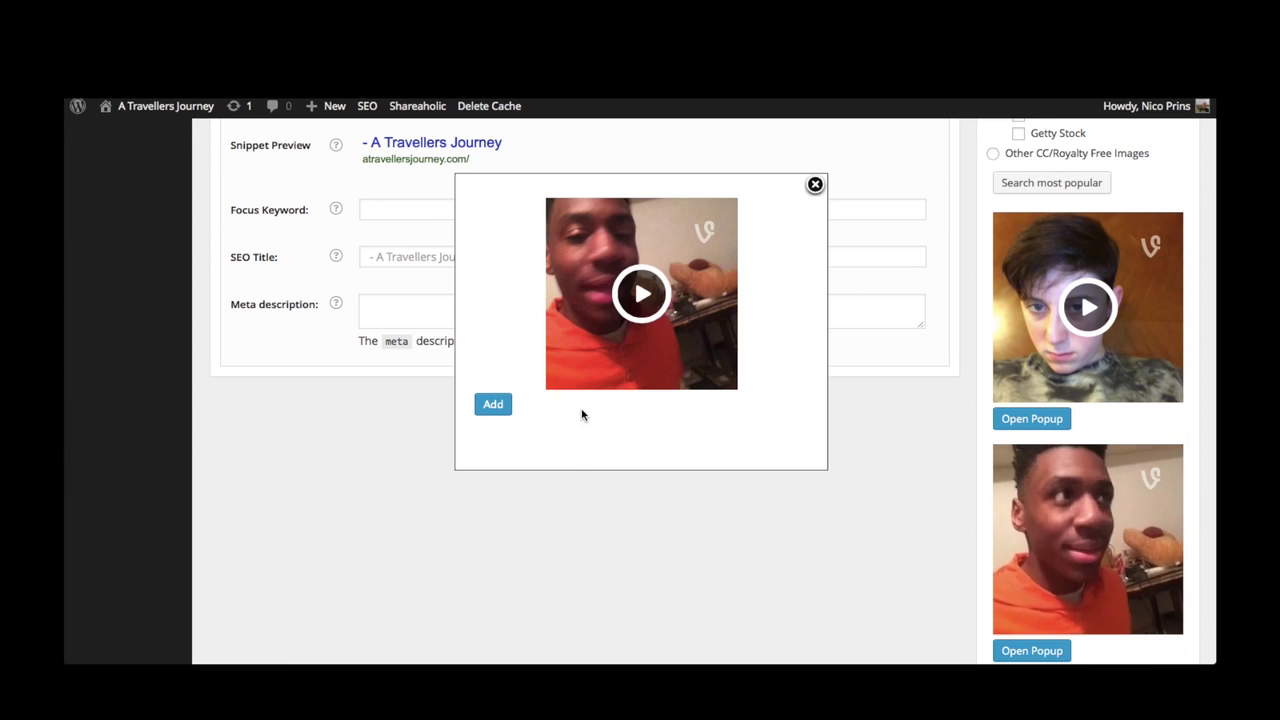
{"action": "type", "text": "unn"}
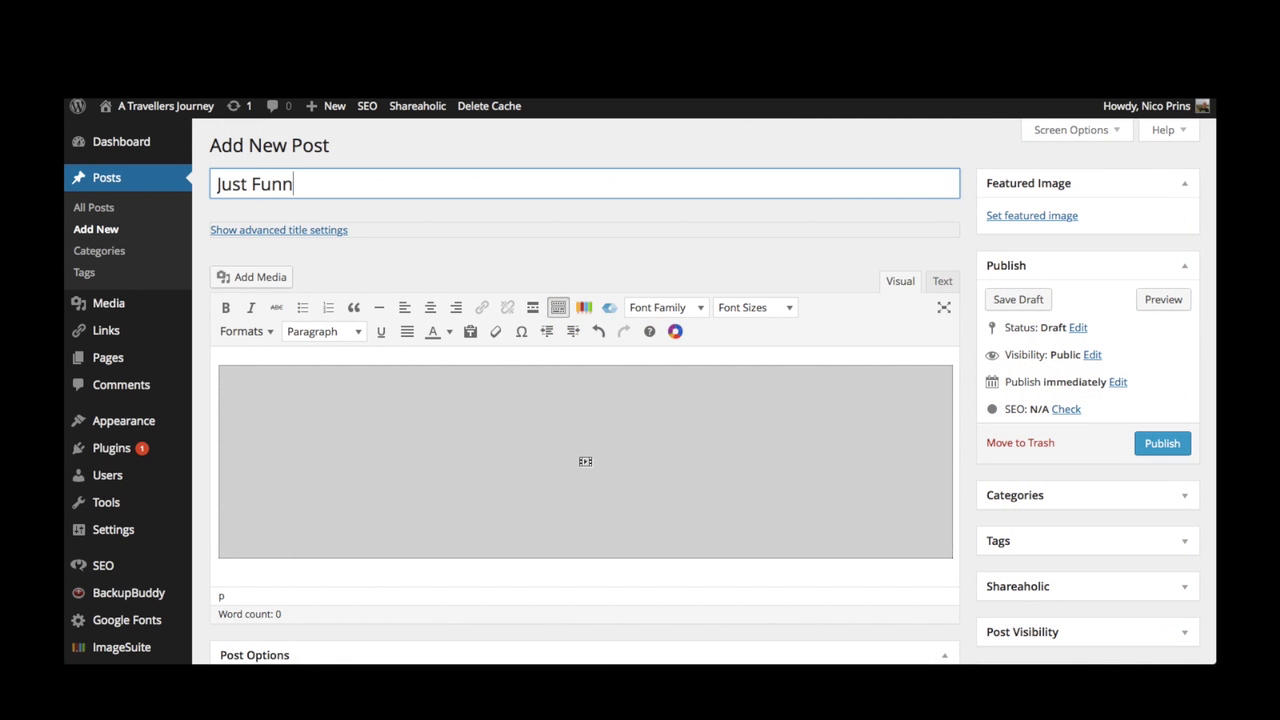
{"action": "type", "text": "y VInes"}
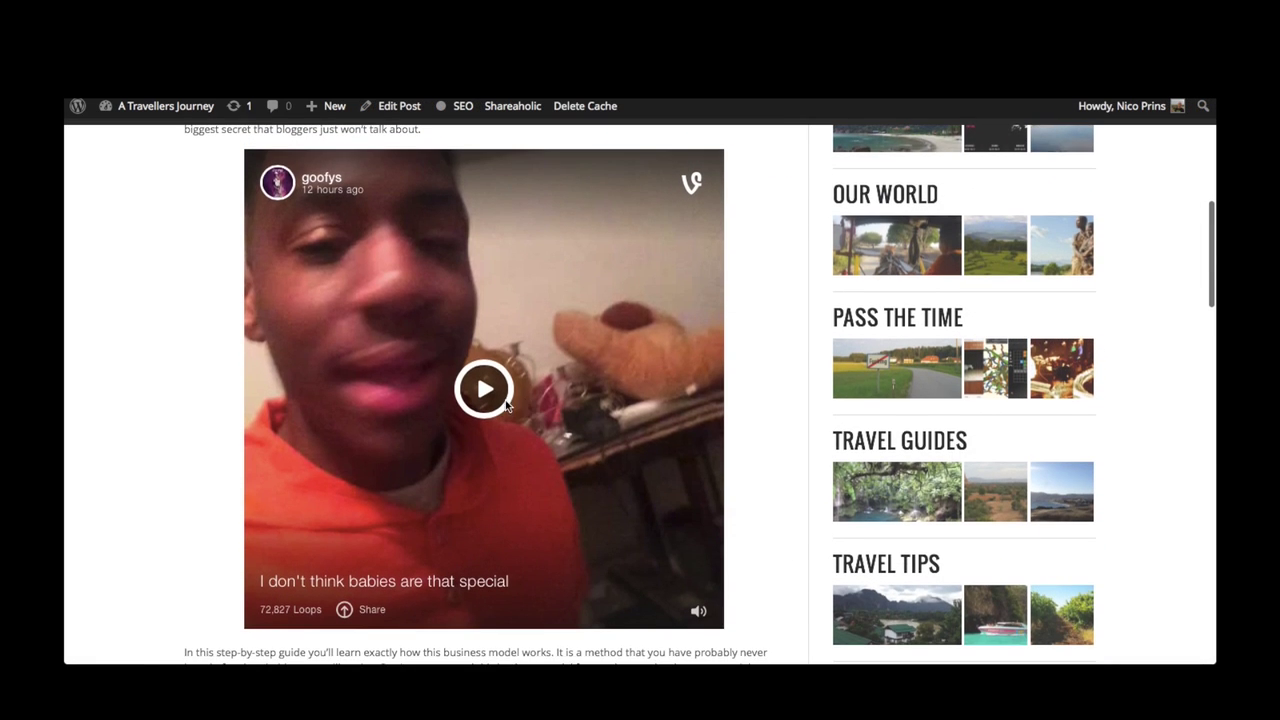
Step: Play the Vine clip embedded in the published funny Vines post
{"action": "left_click", "coordinate": [488, 384]}
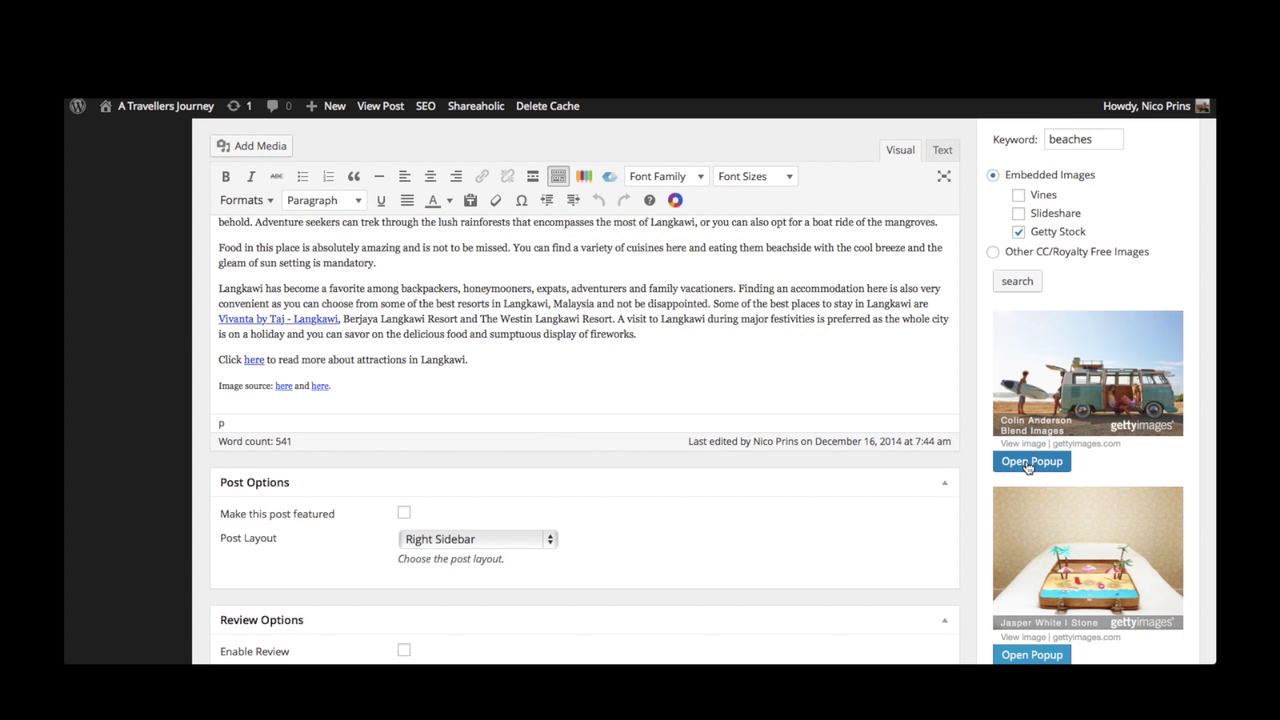
Step: Open a larger popup preview of a Getty Stock beach photo result
{"action": "left_click", "coordinate": [1028, 463]}
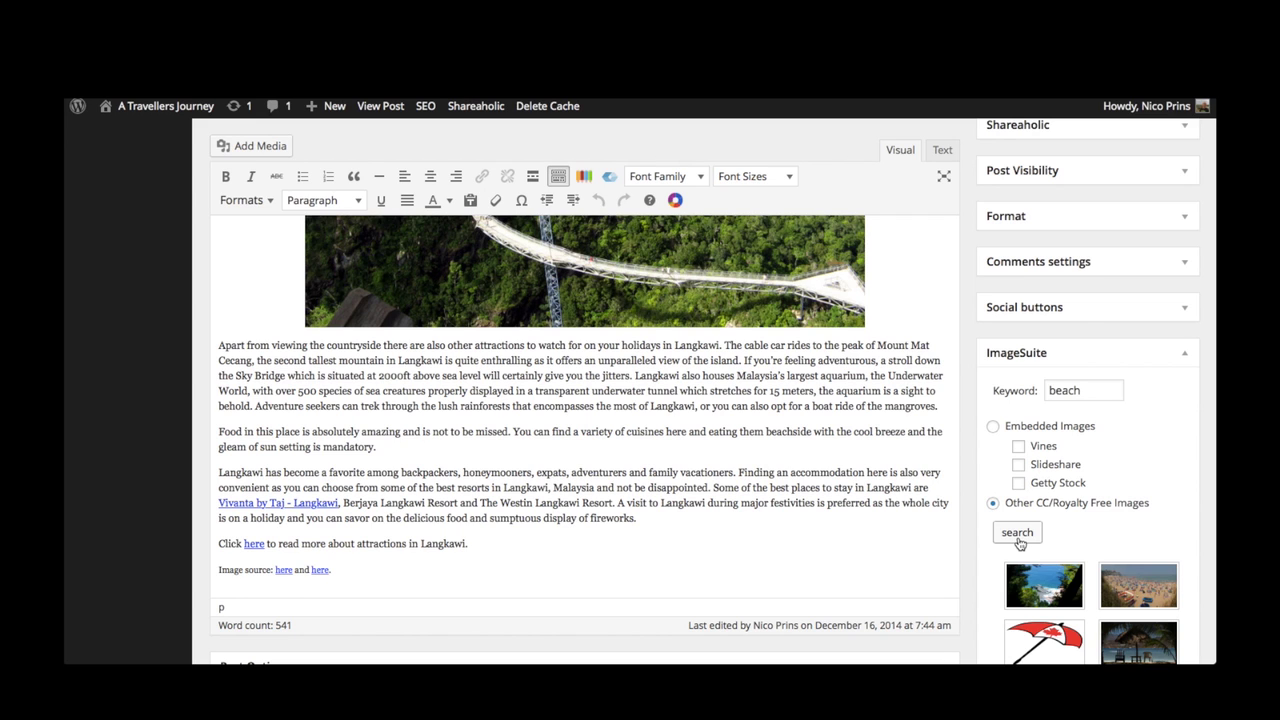
Step: Go to page 3 of the royalty-free beach results and open a beach photo for editing
{"action": "scroll", "coordinate": [1100, 535], "scroll_direction": "down", "scroll_amount": 3}
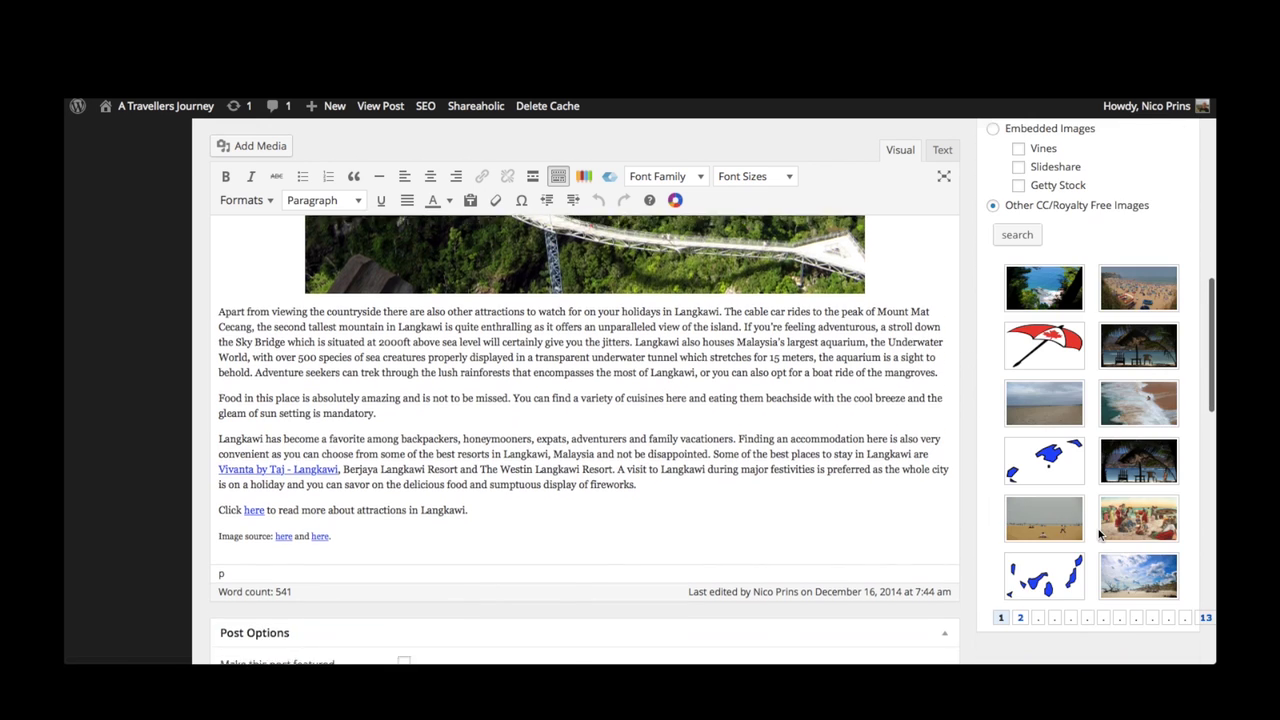
{"action": "scroll", "coordinate": [1100, 535], "scroll_direction": "down", "scroll_amount": 2}
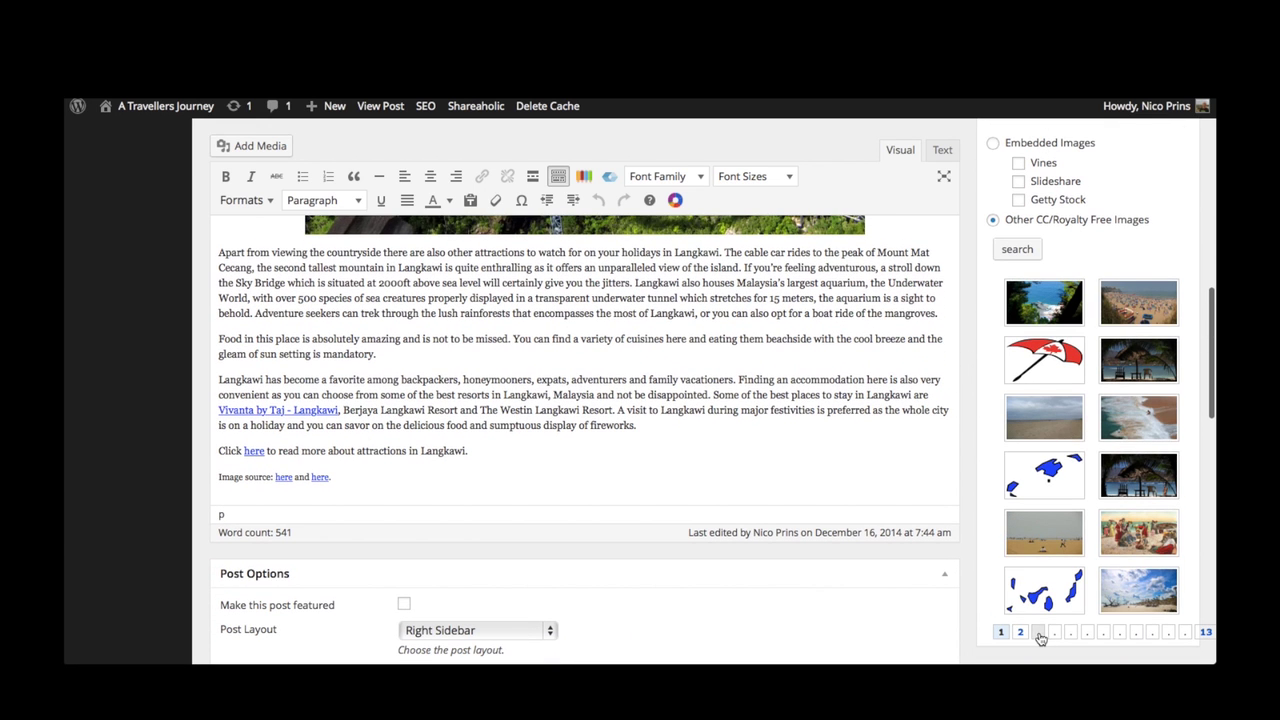
{"action": "left_click", "coordinate": [1116, 428]}
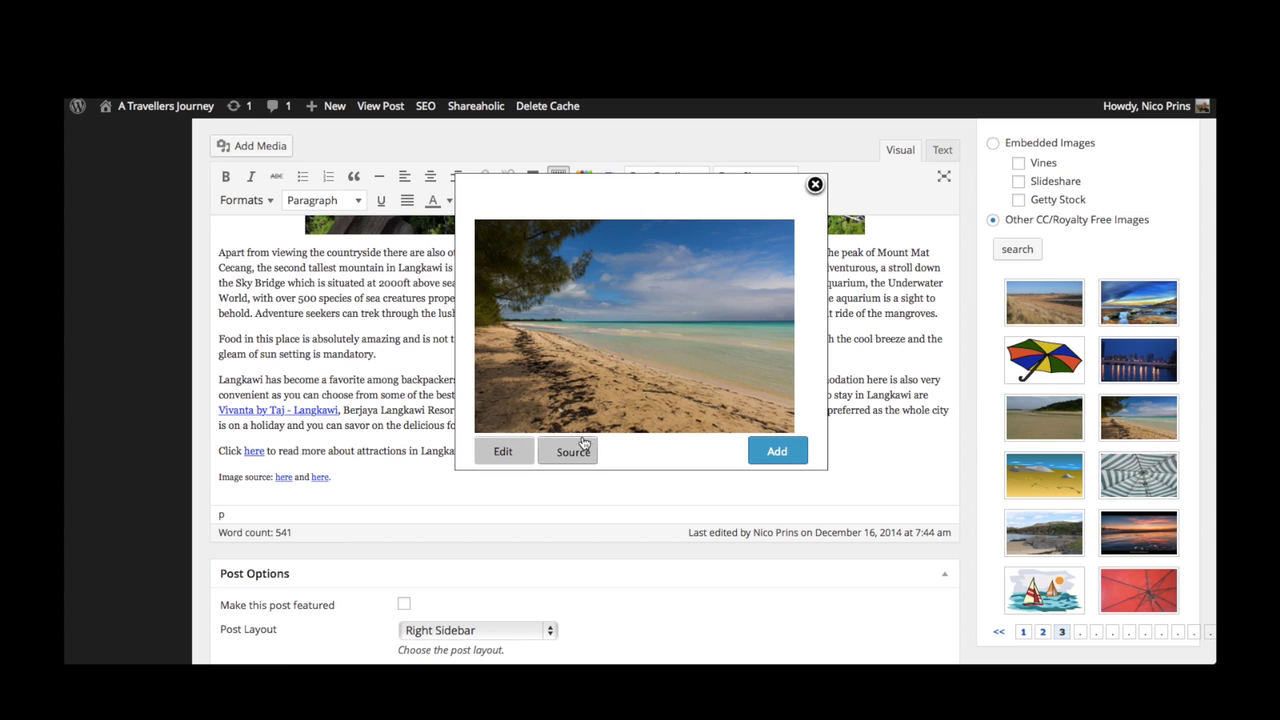
{"action": "left_click", "coordinate": [505, 452]}
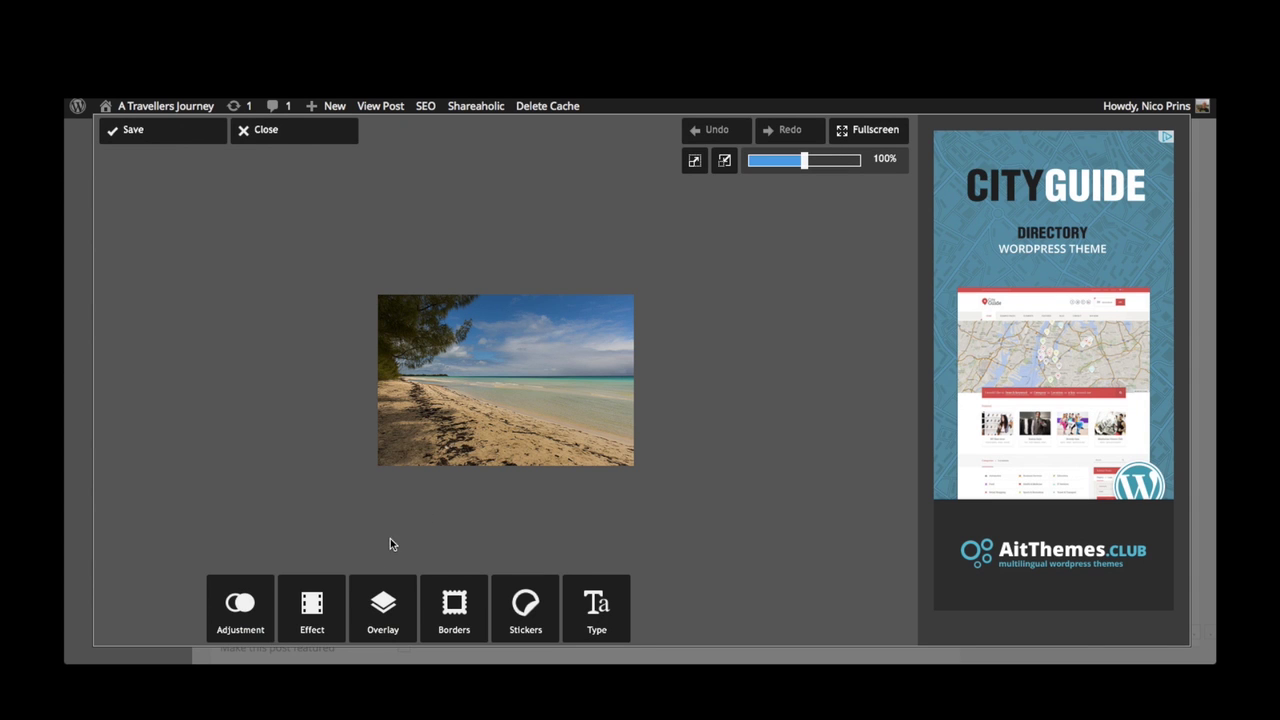
Step: Resize the beach photo to a width of 500 pixels
{"action": "left_click", "coordinate": [240, 605]}
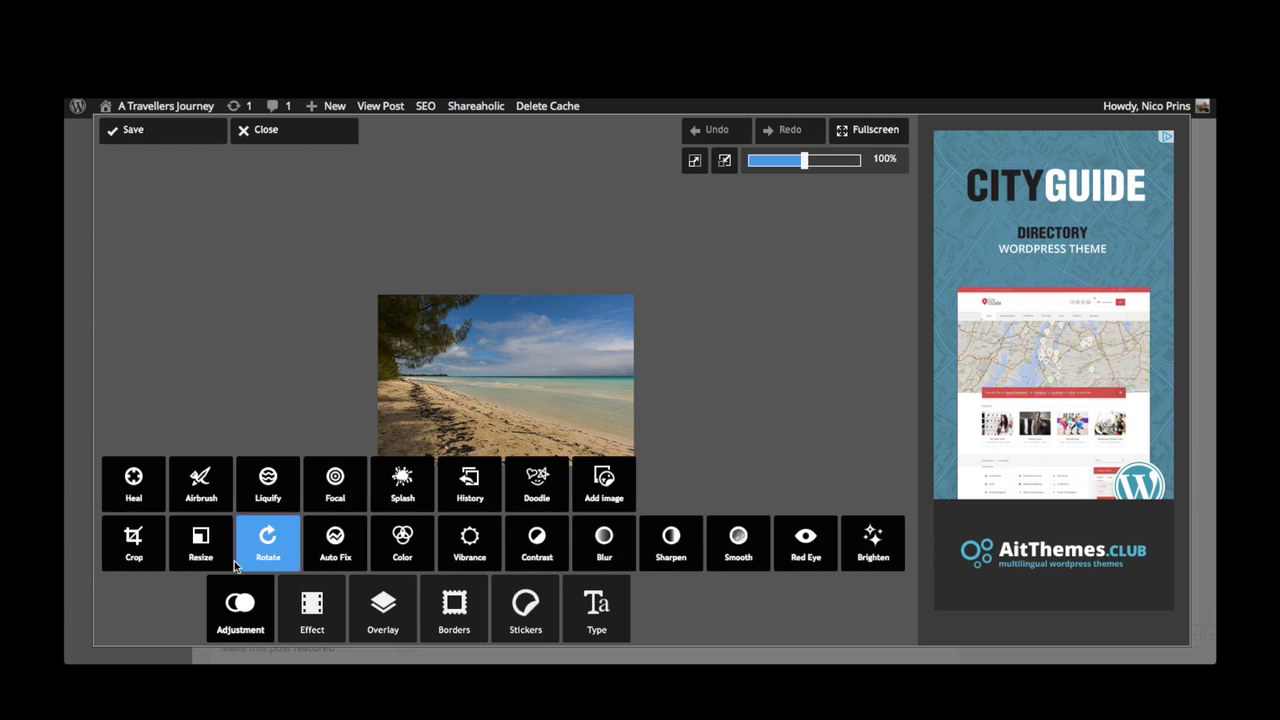
{"action": "left_click", "coordinate": [208, 558]}
{"action": "double_click", "coordinate": [392, 598]}
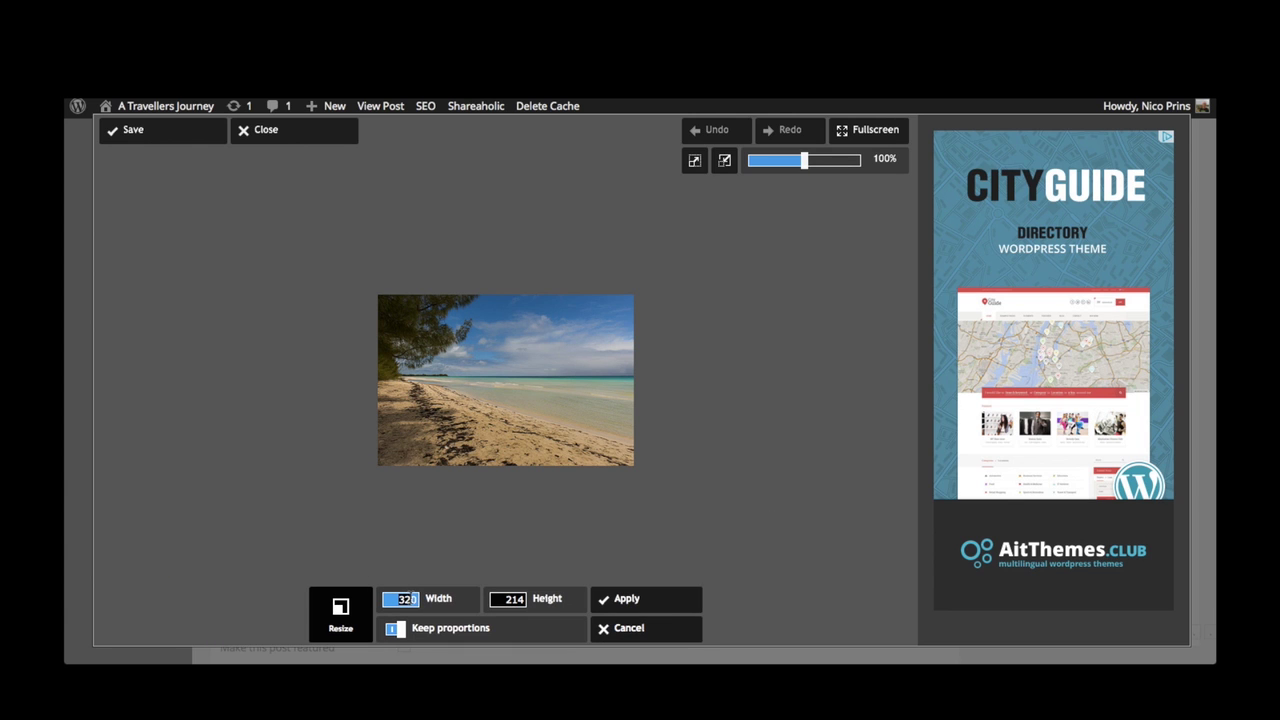
{"action": "type", "text": "500"}
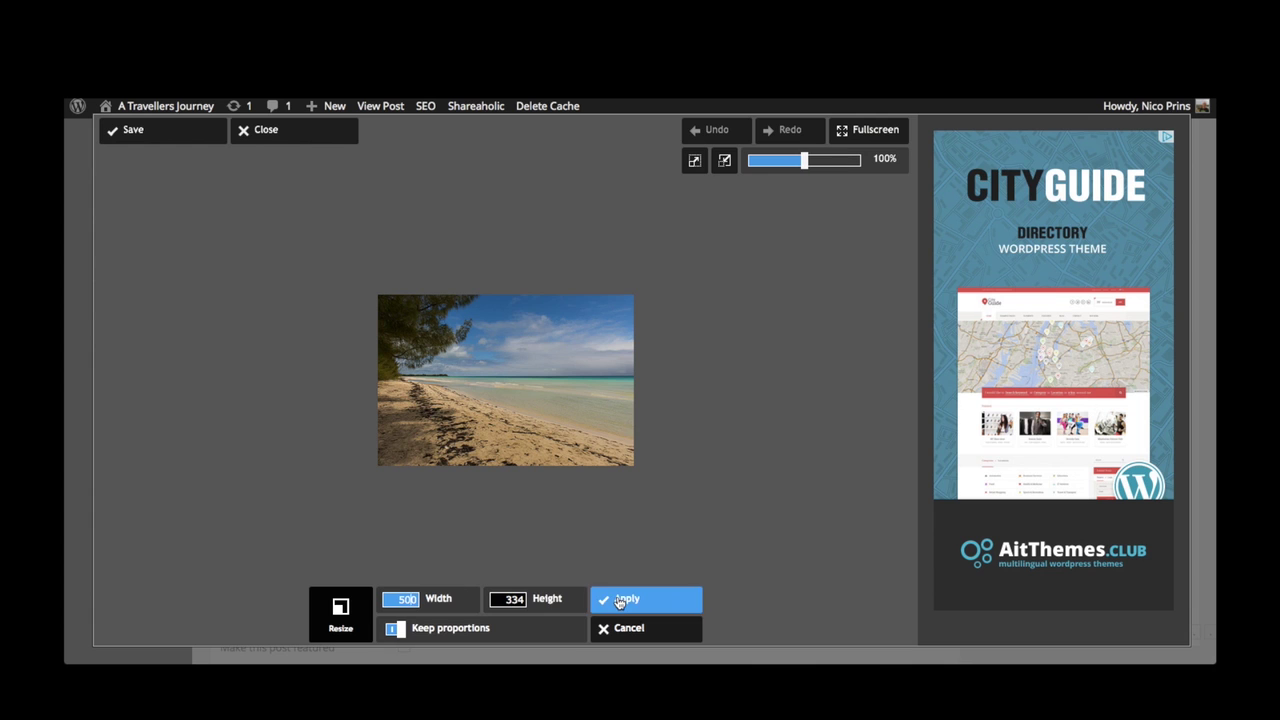
{"action": "left_click", "coordinate": [627, 598]}
Step: Apply the Subtle > Alex effect to the resized photo
{"action": "left_click", "coordinate": [275, 550]}
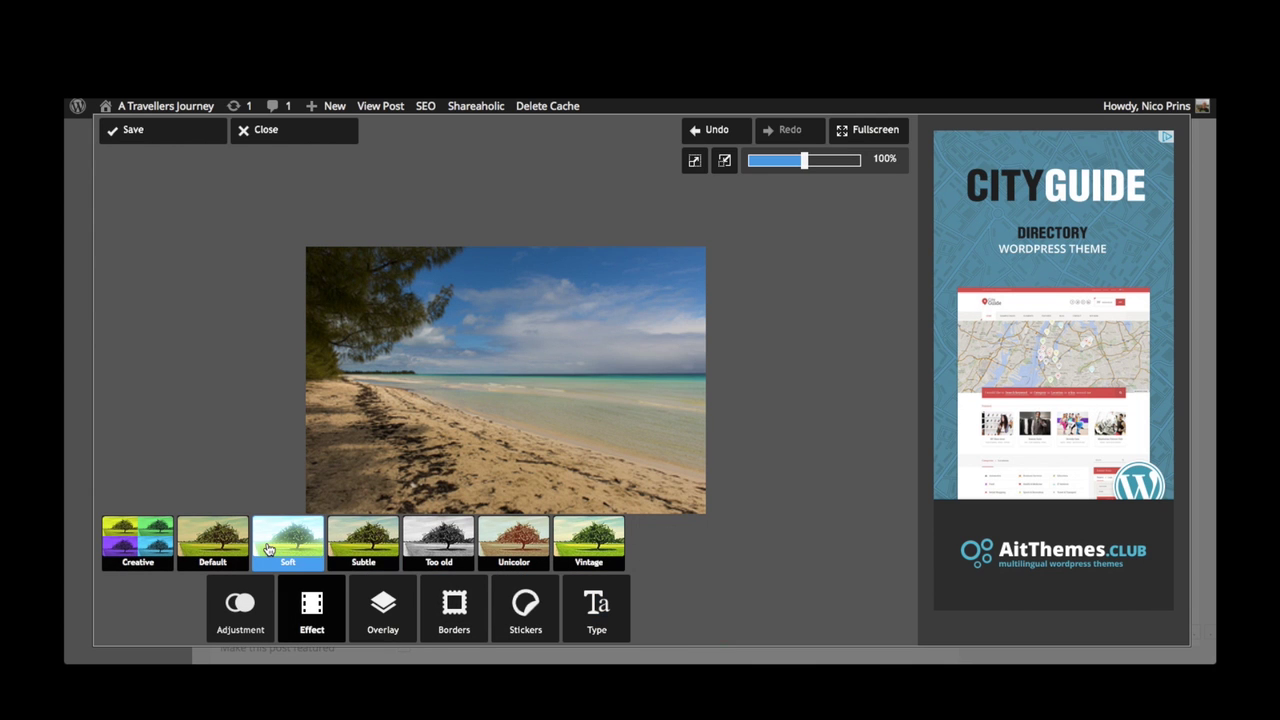
{"action": "left_click", "coordinate": [345, 548]}
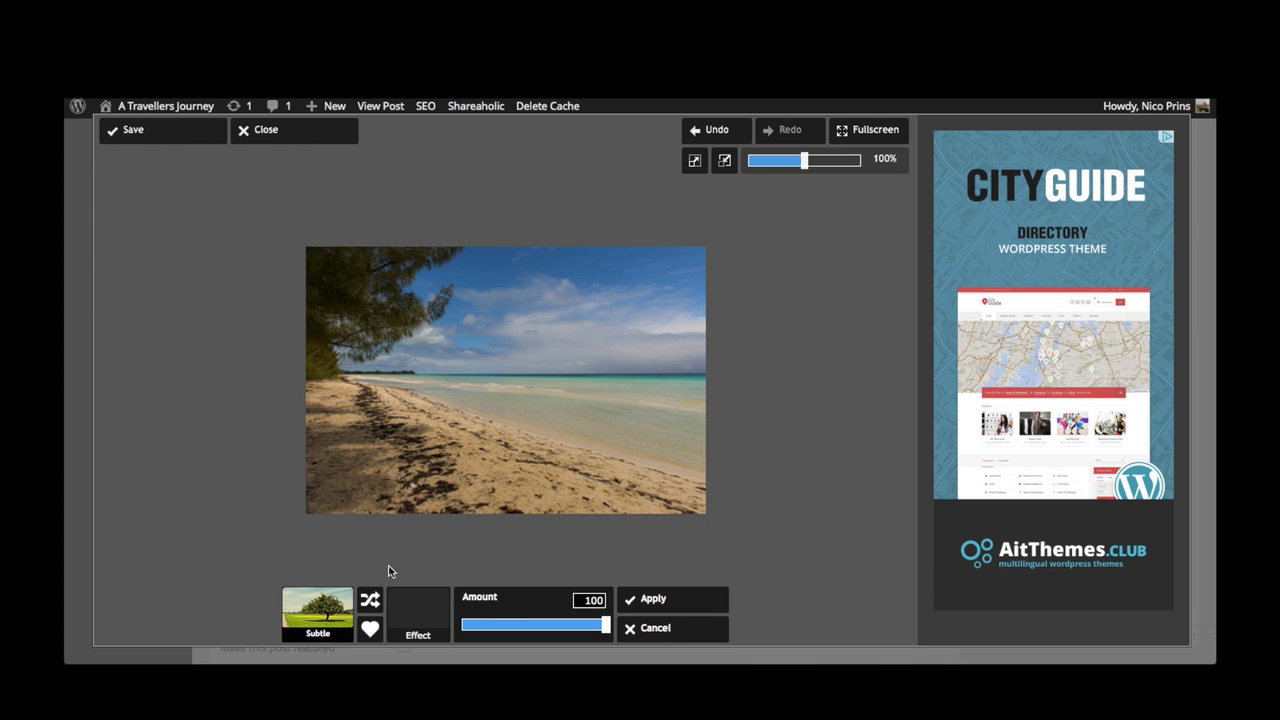
{"action": "left_click", "coordinate": [425, 595]}
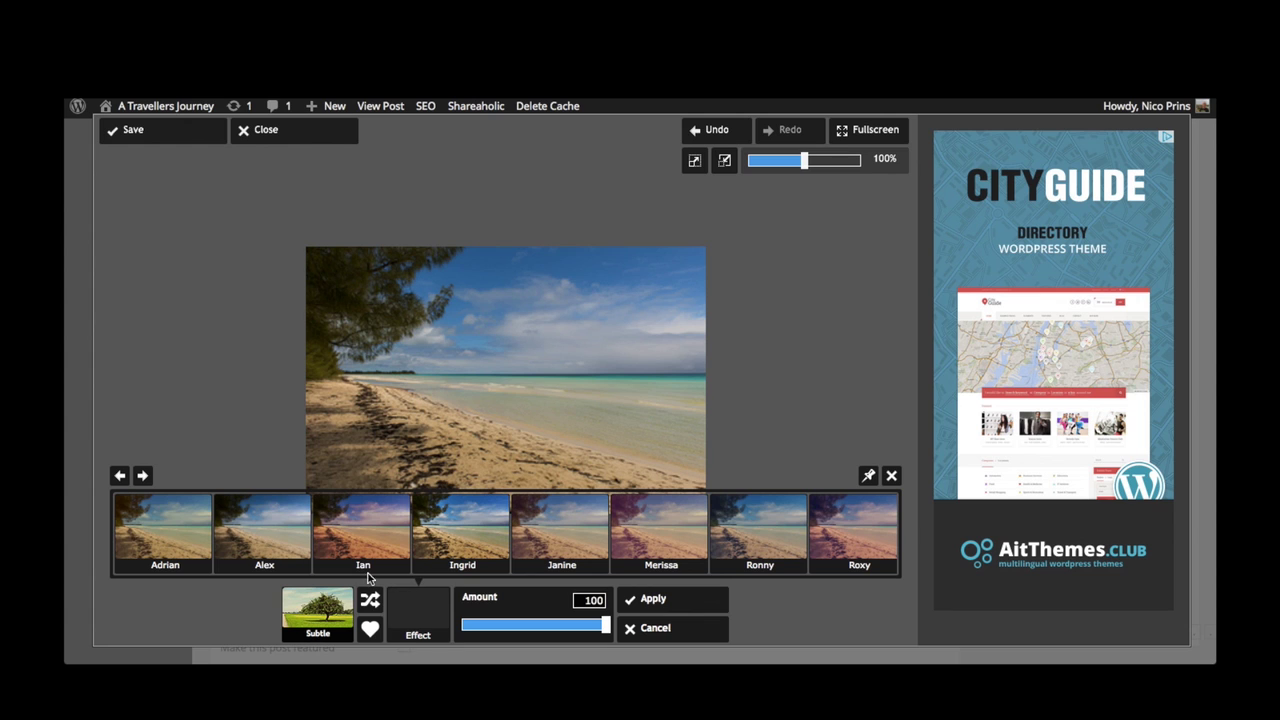
{"action": "left_click", "coordinate": [283, 543]}
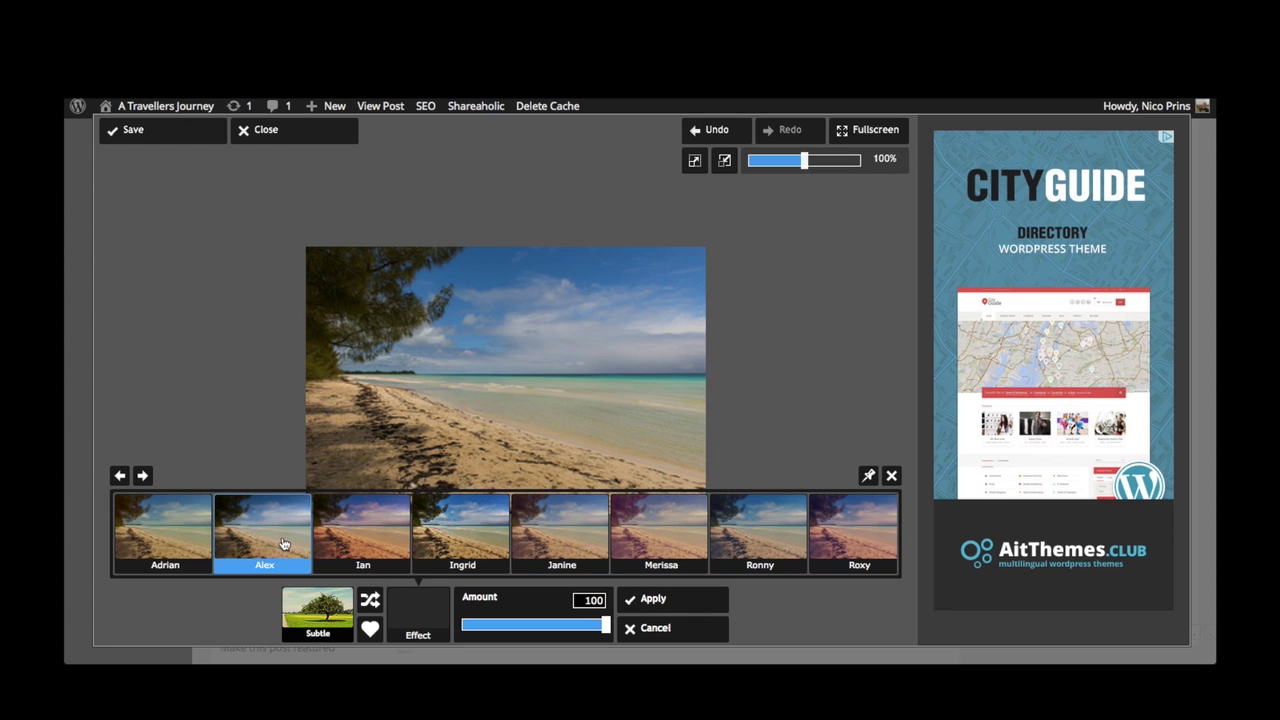
{"action": "left_click", "coordinate": [283, 543]}
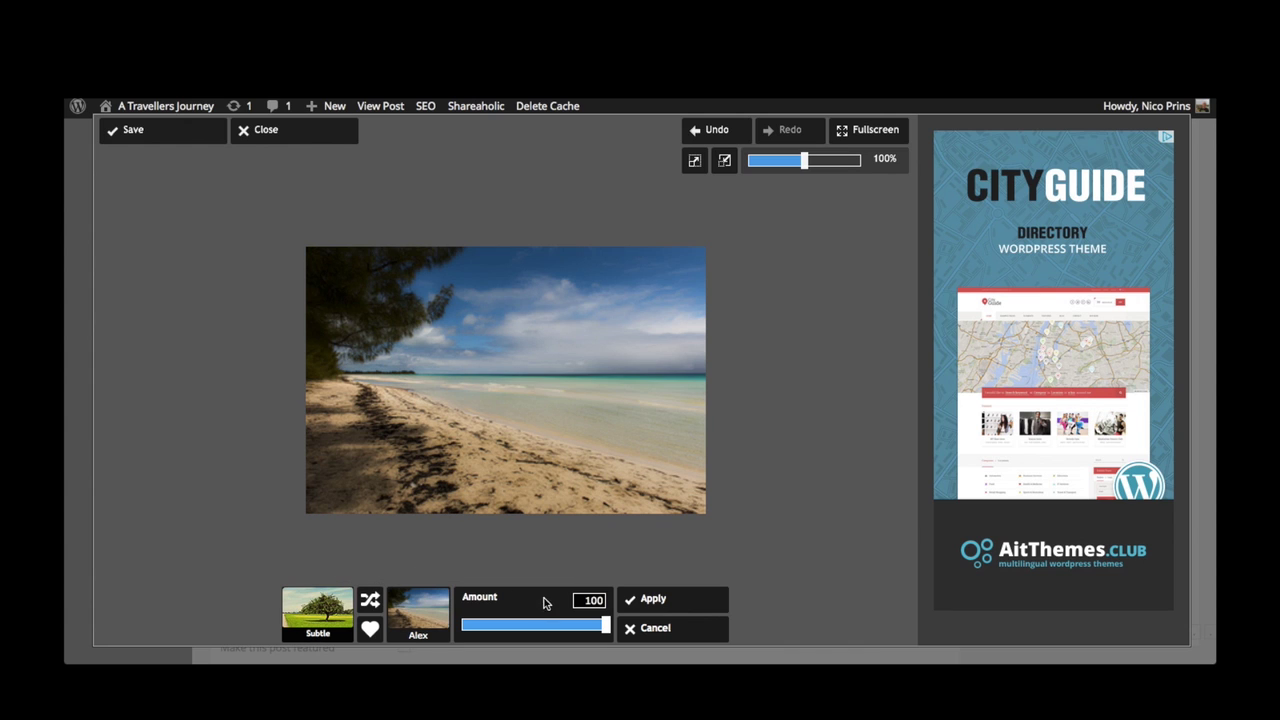
{"action": "left_click", "coordinate": [645, 599]}
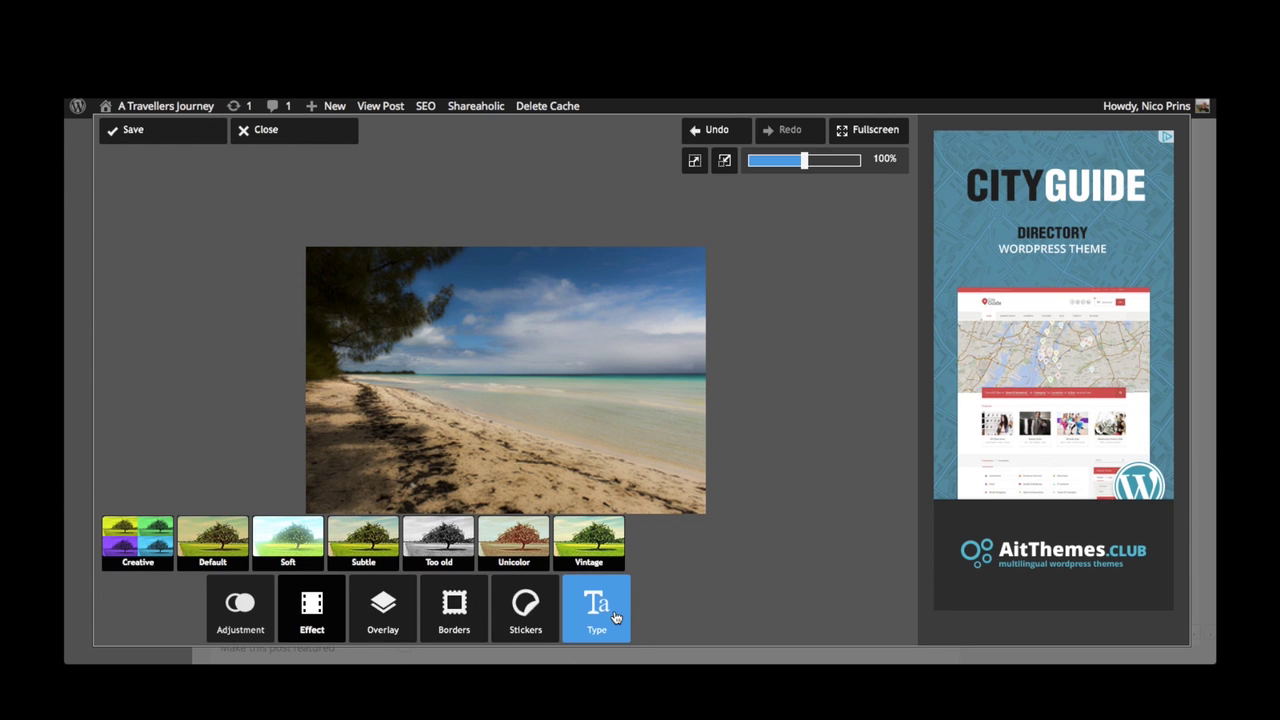
{"action": "left_click", "coordinate": [615, 617]}
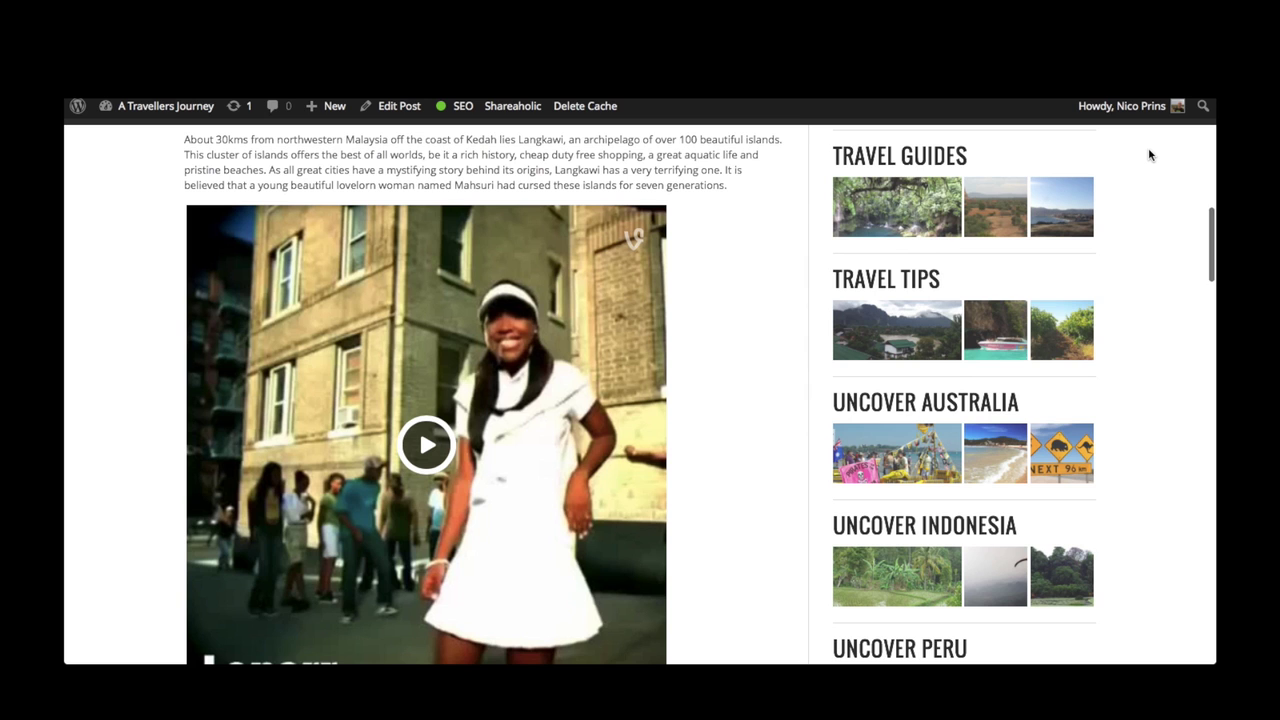
Step: Scroll the Langkawi post past the Vine clip and Getty surfing-van photo to the 'Beached' SlideShare deck
{"action": "scroll", "coordinate": [1149, 154], "scroll_direction": "down", "scroll_amount": 1}
{"action": "scroll", "coordinate": [1149, 154], "scroll_direction": "down", "scroll_amount": 1}
{"action": "scroll", "coordinate": [1149, 154], "scroll_direction": "down", "scroll_amount": 2}
{"action": "scroll", "coordinate": [1149, 154], "scroll_direction": "down", "scroll_amount": 2}
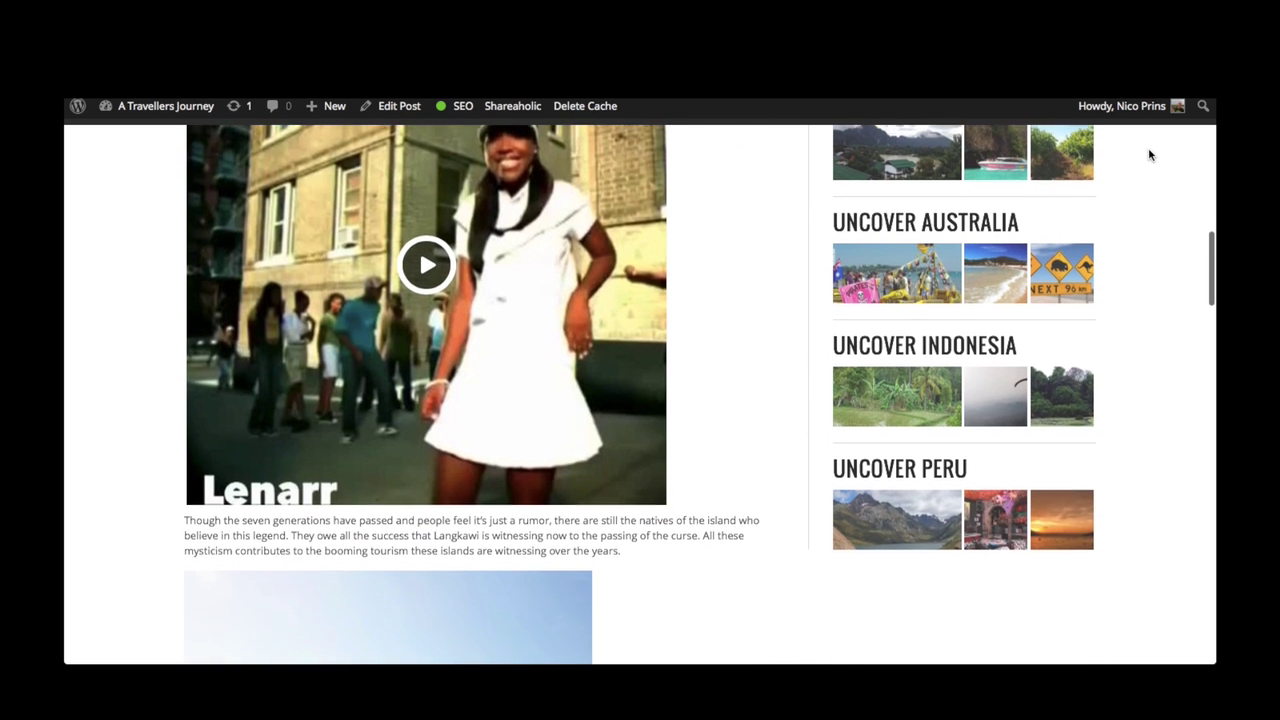
{"action": "scroll", "coordinate": [1149, 154], "scroll_direction": "down", "scroll_amount": 1}
{"action": "scroll", "coordinate": [1149, 154], "scroll_direction": "down", "scroll_amount": 1}
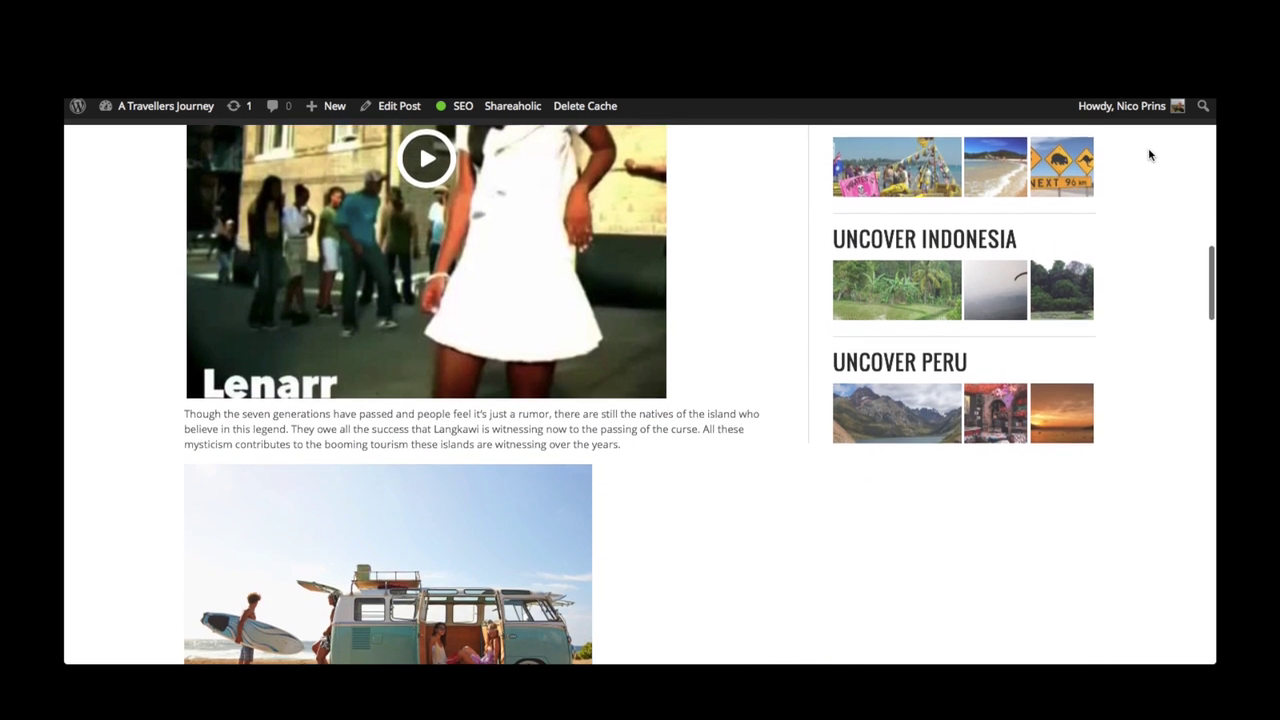
{"action": "scroll", "coordinate": [1149, 154], "scroll_direction": "down", "scroll_amount": 1}
{"action": "scroll", "coordinate": [1149, 154], "scroll_direction": "down", "scroll_amount": 1}
{"action": "scroll", "coordinate": [1149, 154], "scroll_direction": "down", "scroll_amount": 1}
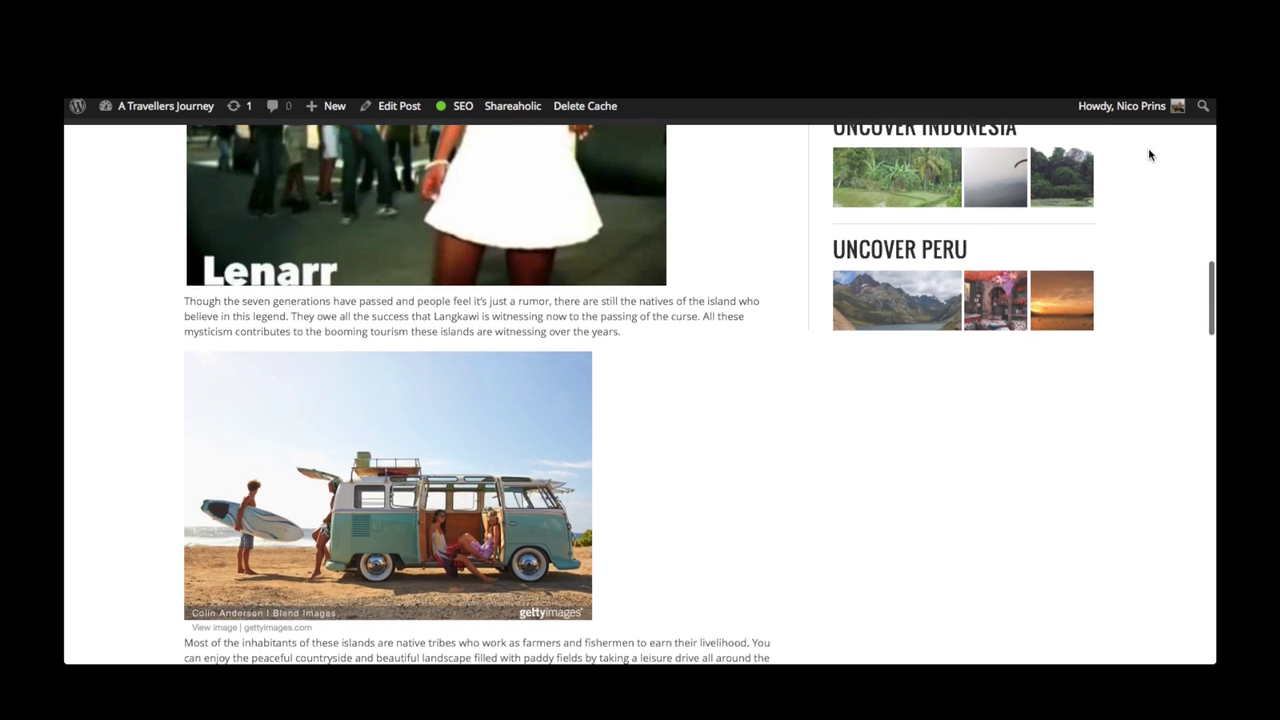
{"action": "scroll", "coordinate": [1149, 154], "scroll_direction": "down", "scroll_amount": 1}
{"action": "scroll", "coordinate": [1149, 154], "scroll_direction": "down", "scroll_amount": 1}
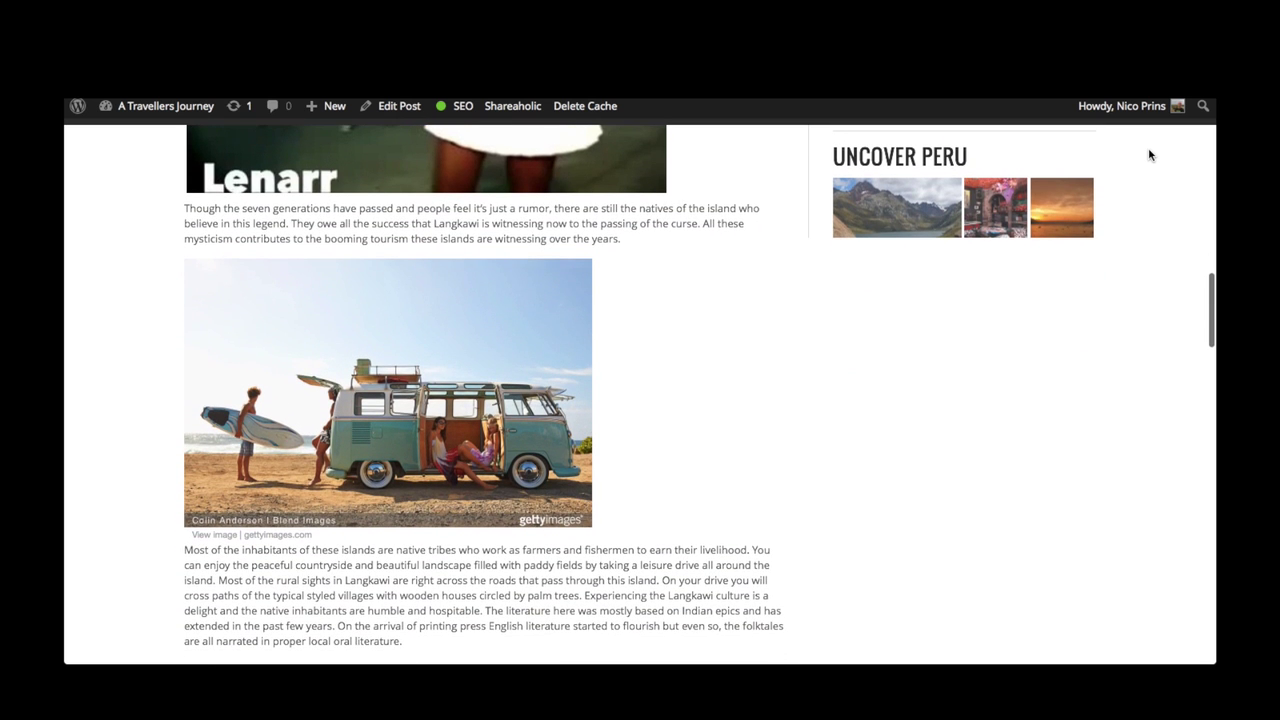
{"action": "scroll", "coordinate": [1149, 154], "scroll_direction": "down", "scroll_amount": 1}
{"action": "scroll", "coordinate": [1149, 154], "scroll_direction": "down", "scroll_amount": 1}
{"action": "scroll", "coordinate": [1149, 154], "scroll_direction": "down", "scroll_amount": 1}
{"action": "scroll", "coordinate": [1149, 154], "scroll_direction": "down", "scroll_amount": 1}
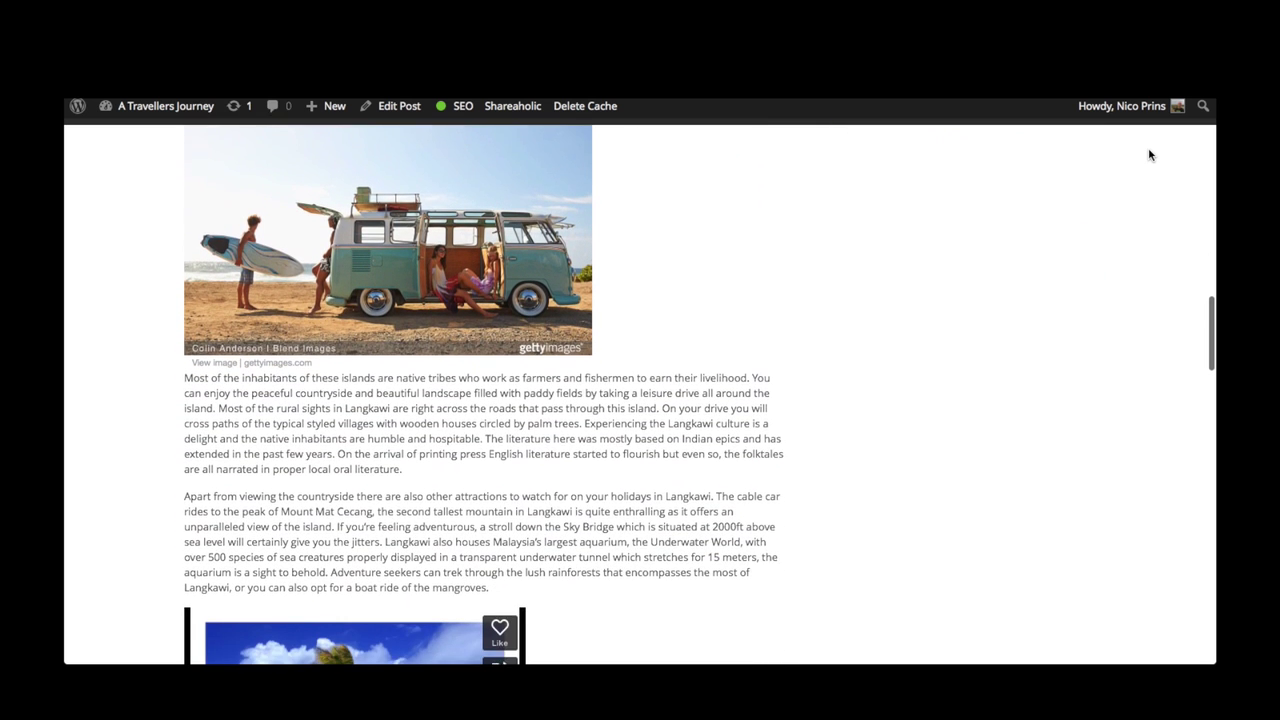
{"action": "scroll", "coordinate": [1149, 154], "scroll_direction": "down", "scroll_amount": 1}
{"action": "scroll", "coordinate": [1149, 154], "scroll_direction": "down", "scroll_amount": 1}
{"action": "scroll", "coordinate": [1149, 154], "scroll_direction": "down", "scroll_amount": 1}
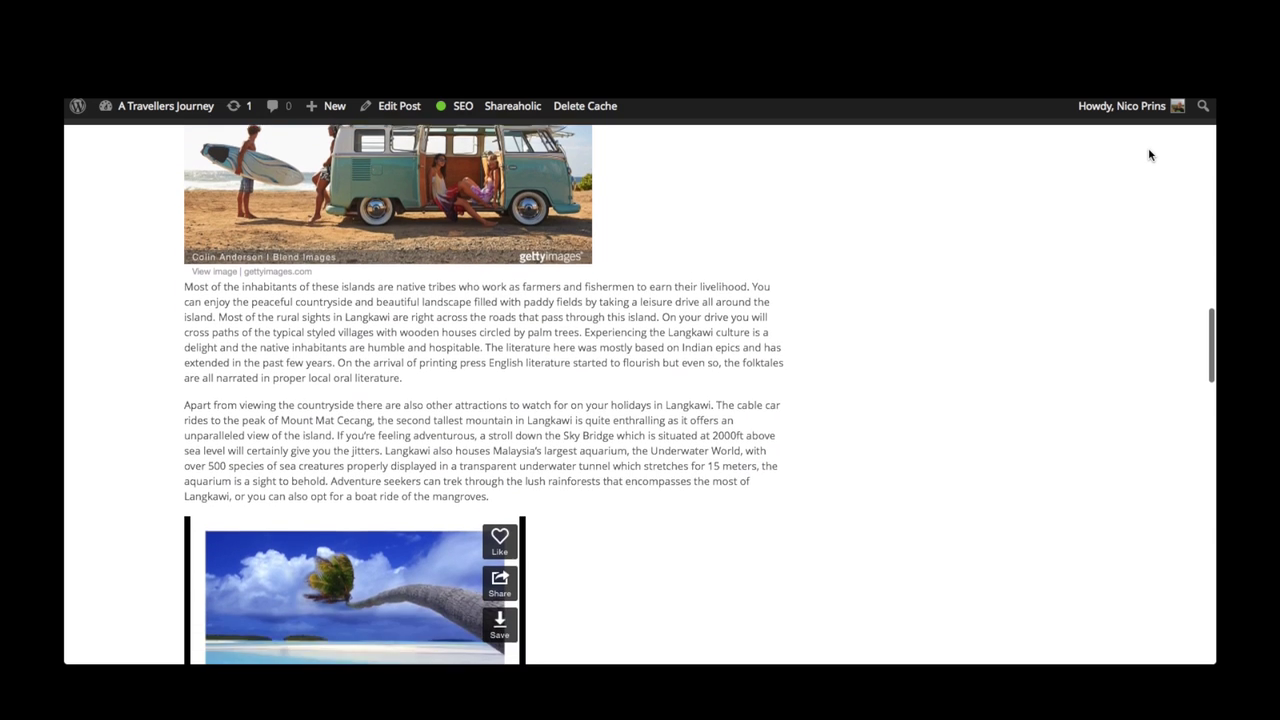
{"action": "scroll", "coordinate": [1149, 154], "scroll_direction": "down", "scroll_amount": 1}
{"action": "scroll", "coordinate": [1149, 154], "scroll_direction": "down", "scroll_amount": 1}
{"action": "scroll", "coordinate": [1149, 154], "scroll_direction": "down", "scroll_amount": 1}
{"action": "scroll", "coordinate": [1149, 154], "scroll_direction": "down", "scroll_amount": 1}
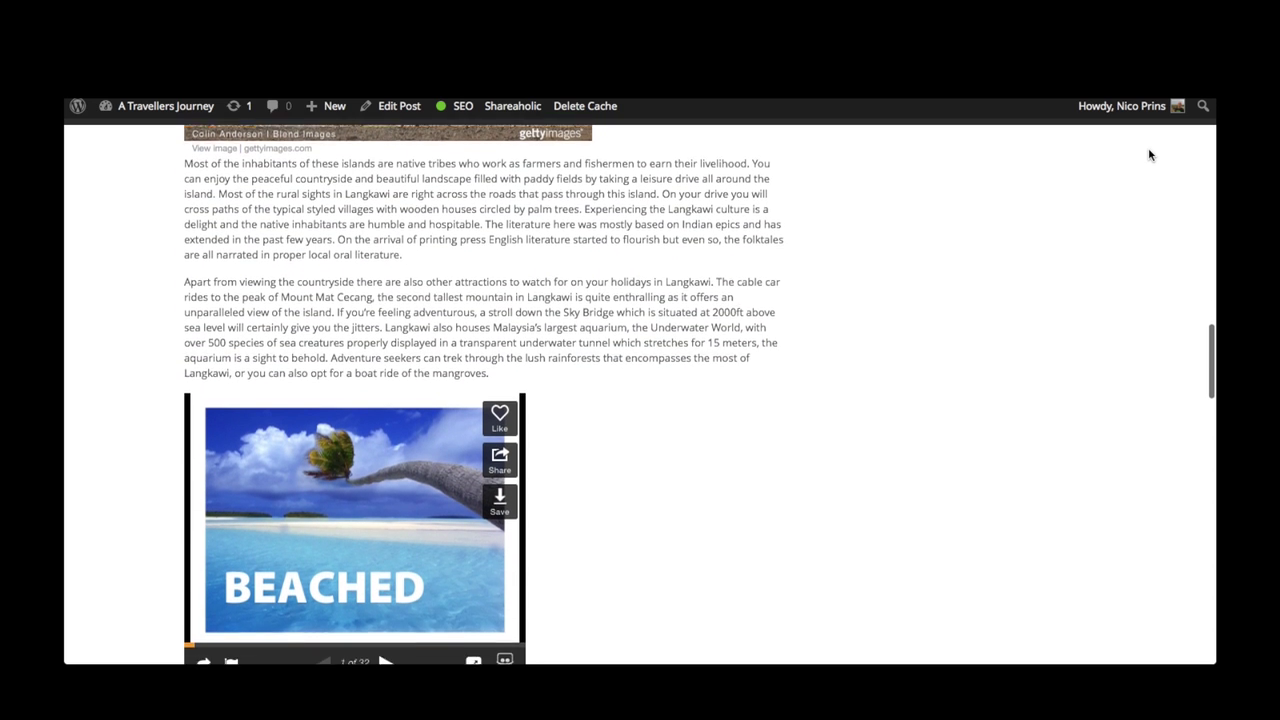
{"action": "scroll", "coordinate": [1149, 154], "scroll_direction": "down", "scroll_amount": 1}
{"action": "scroll", "coordinate": [1149, 154], "scroll_direction": "down", "scroll_amount": 1}
{"action": "scroll", "coordinate": [1149, 154], "scroll_direction": "down", "scroll_amount": 1}
{"action": "scroll", "coordinate": [1149, 154], "scroll_direction": "down", "scroll_amount": 1}
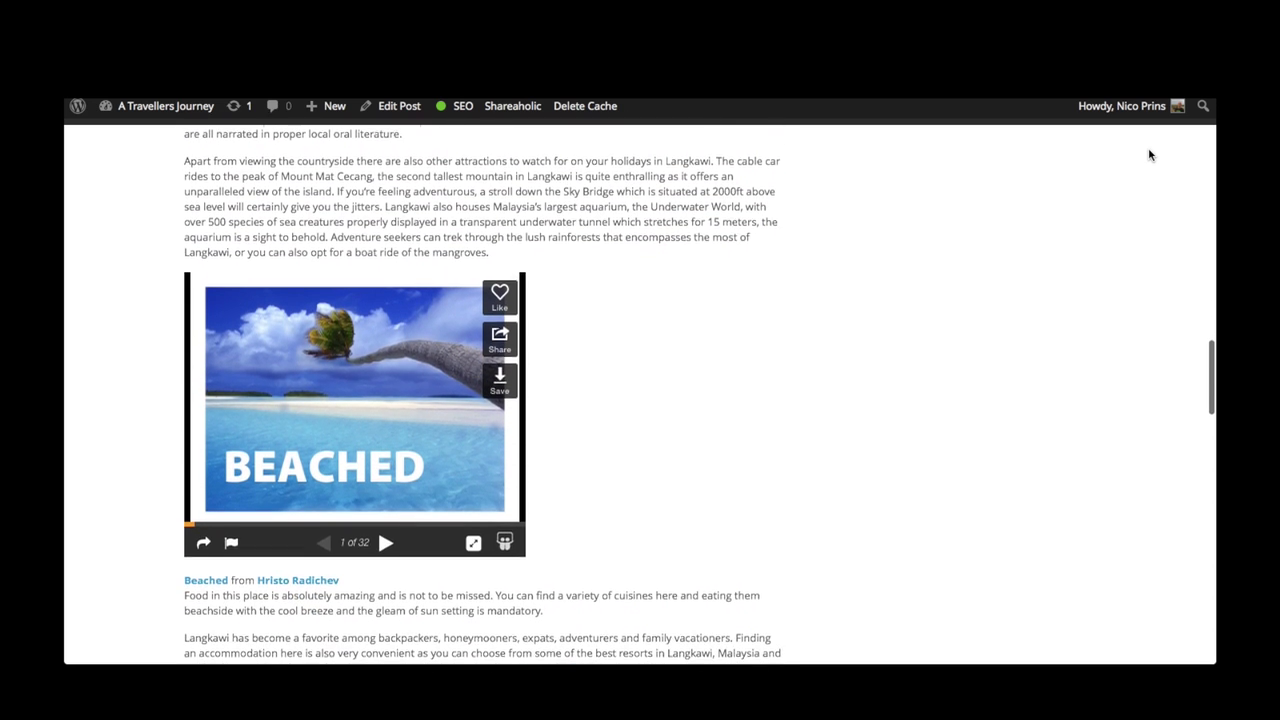
{"action": "scroll", "coordinate": [1149, 154], "scroll_direction": "down", "scroll_amount": 1}
{"action": "scroll", "coordinate": [1149, 154], "scroll_direction": "down", "scroll_amount": 1}
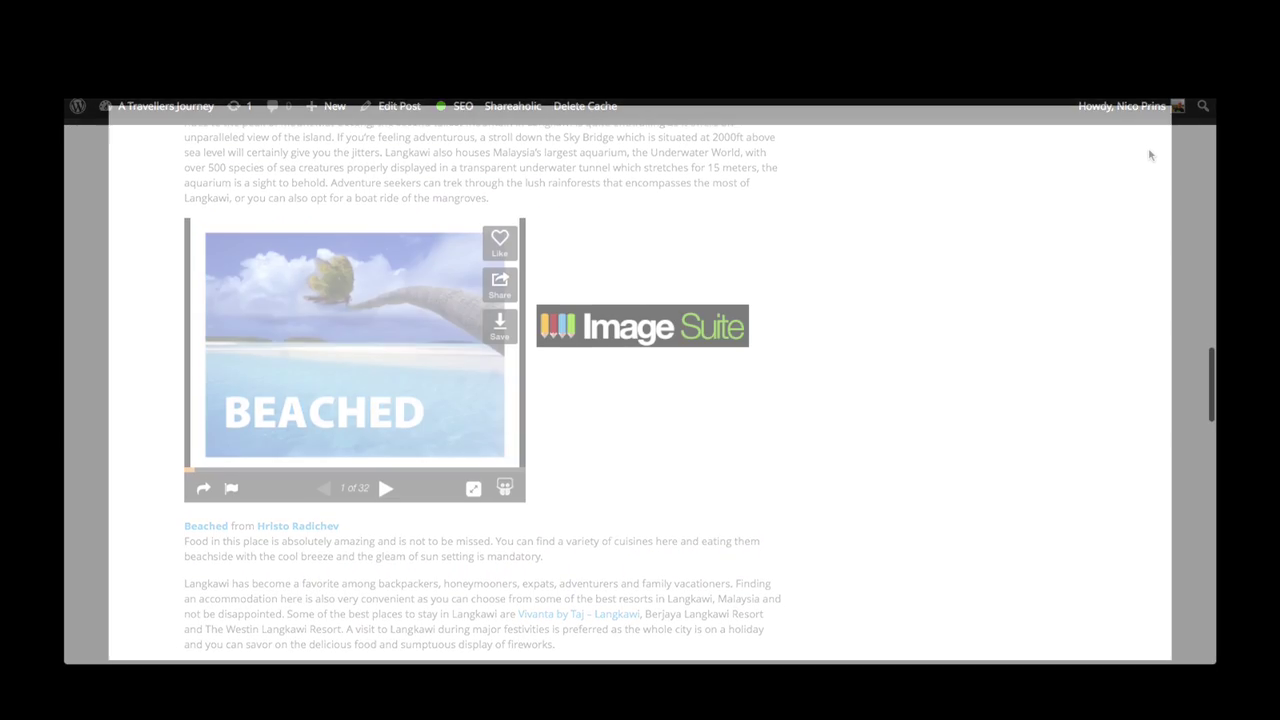